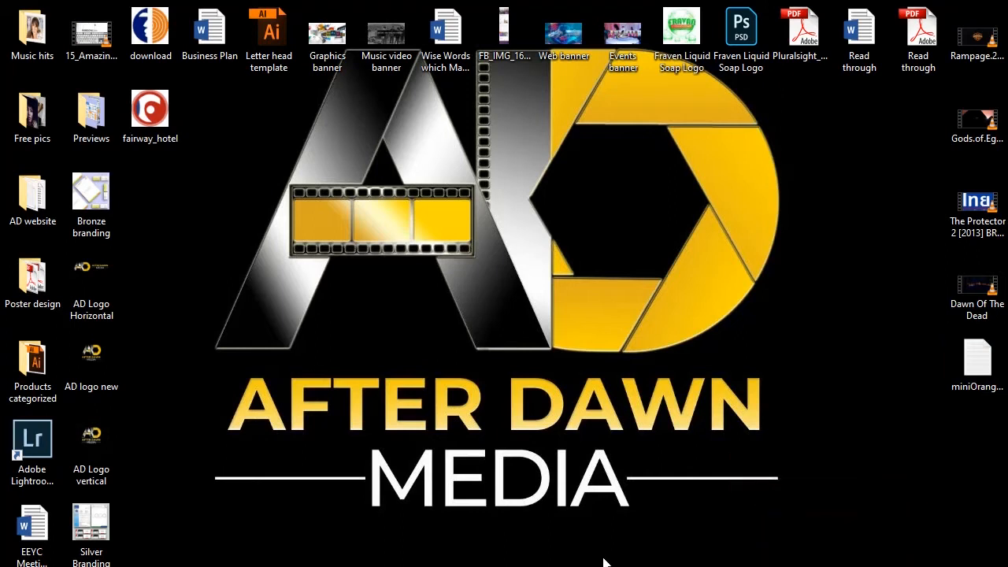
Open the Silver Corporate Branding folder inside the Products categorized folder
double_click(41, 386)
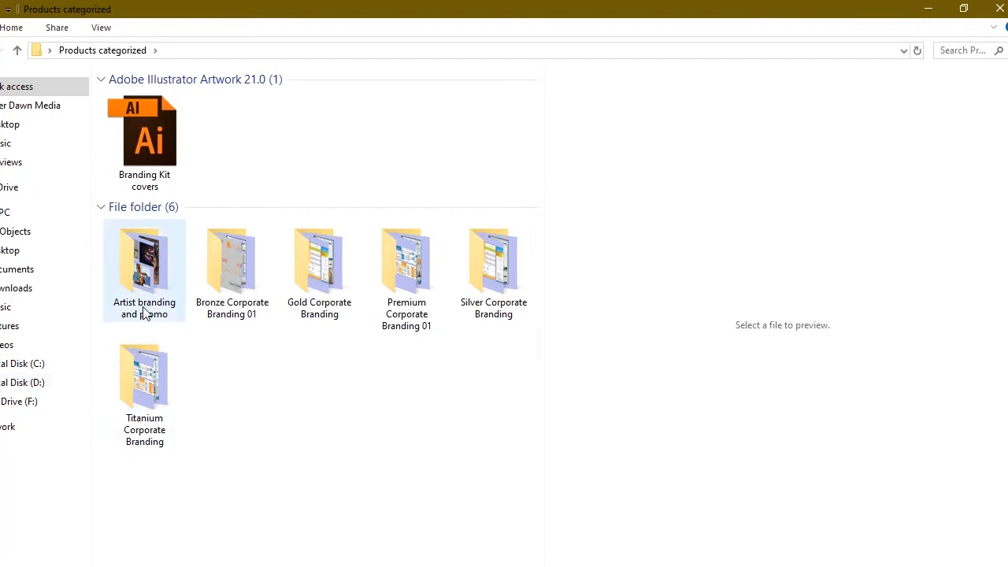
mouse_move(144, 314)
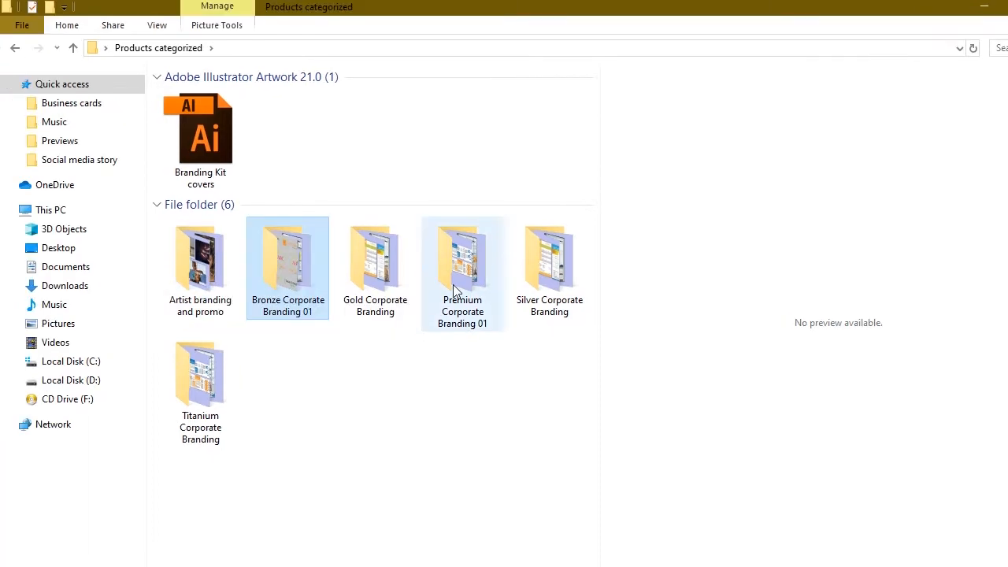
double_click(558, 286)
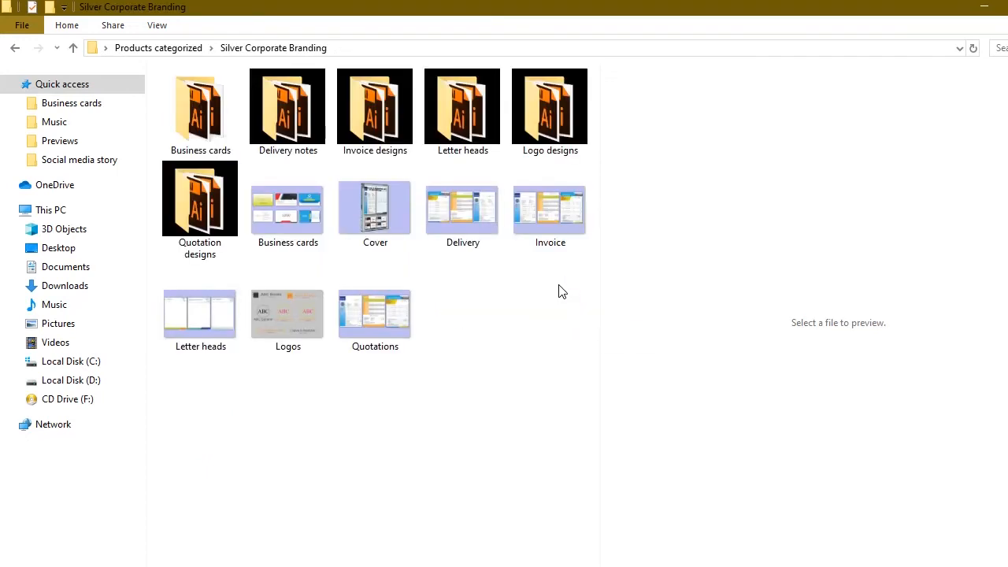
Preview the business card, delivery, invoice, letterhead, quotation and logo images in the Silver Corporate Branding folder
left_click(305, 227)
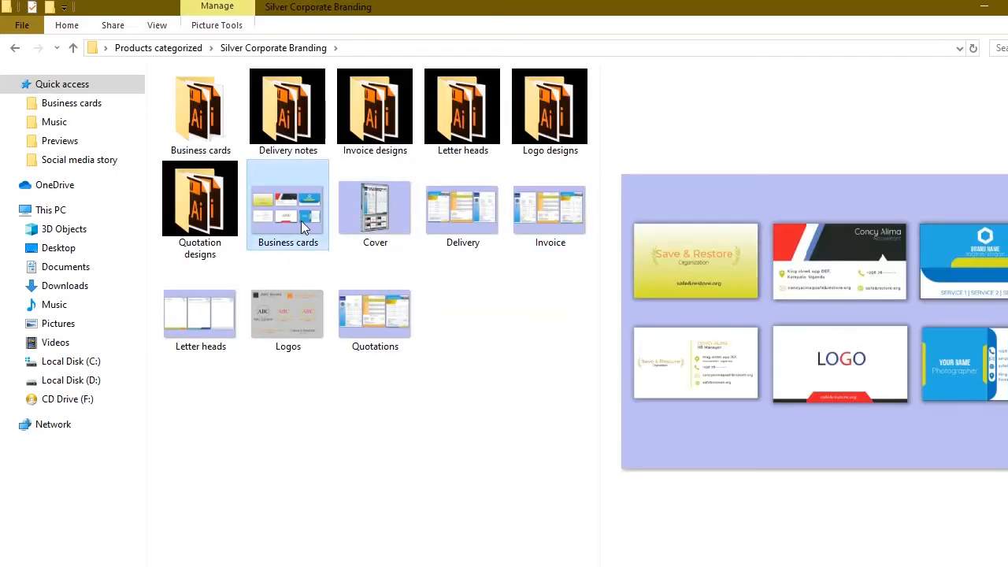
left_click(451, 235)
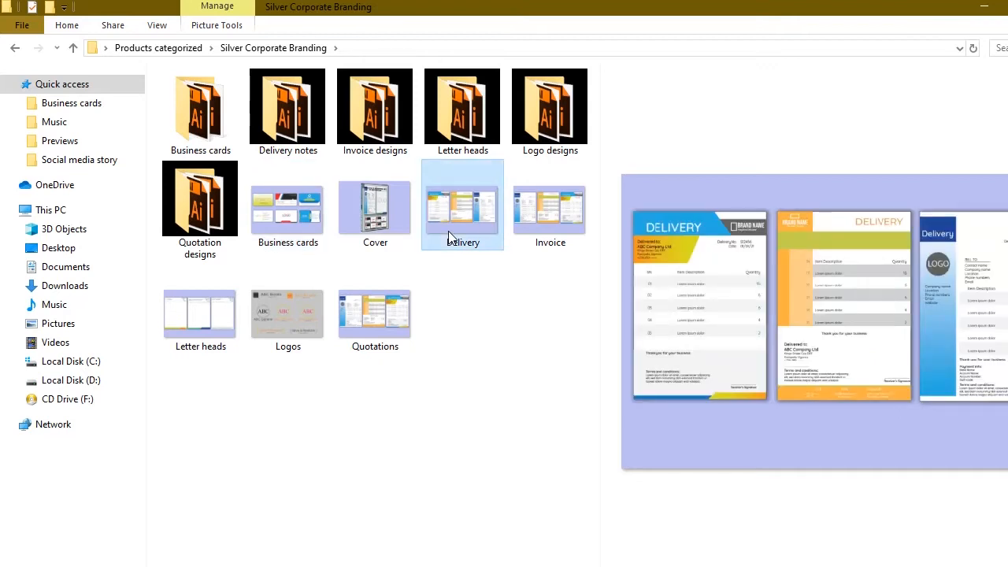
left_click(532, 224)
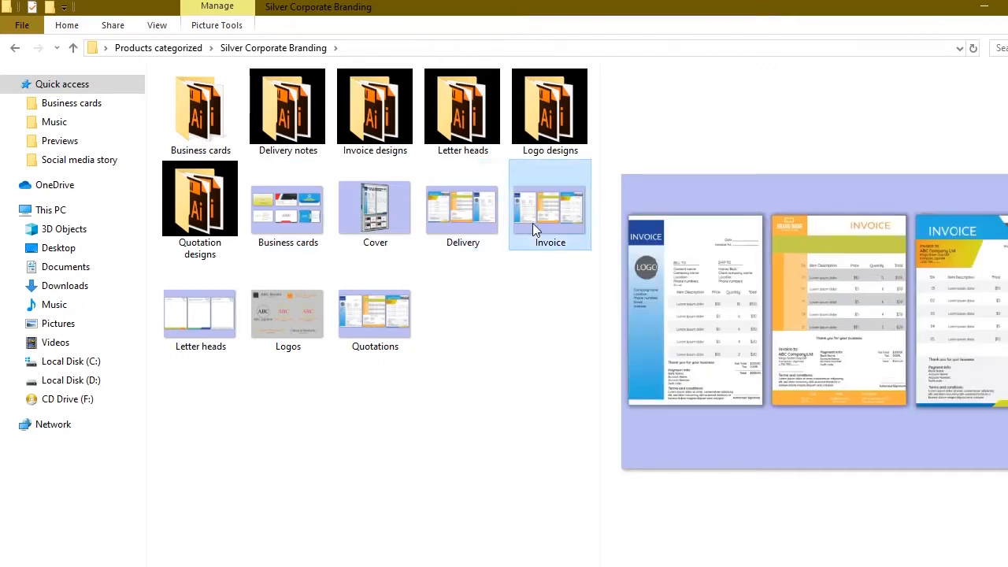
left_click(197, 324)
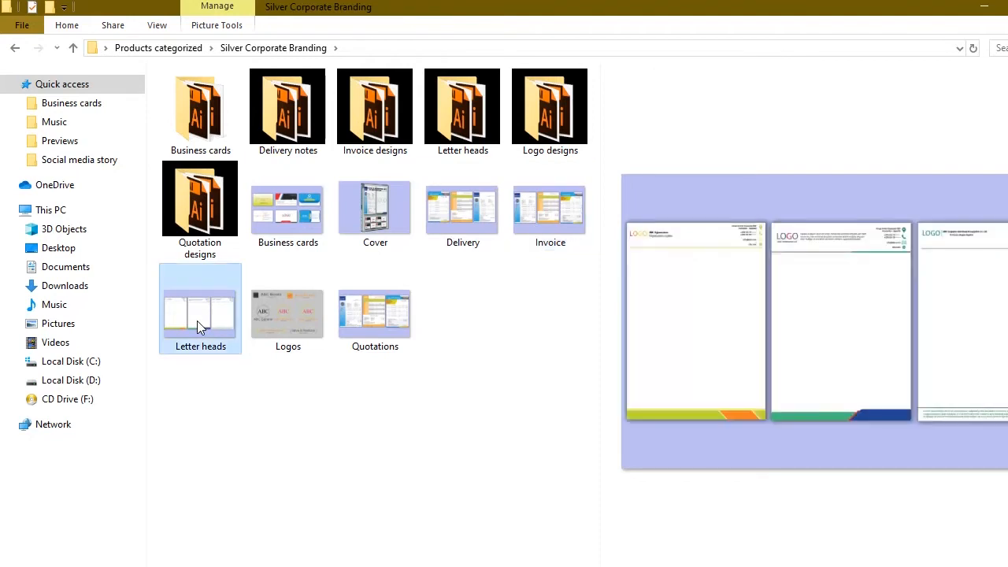
left_click(356, 311)
left_click(301, 313)
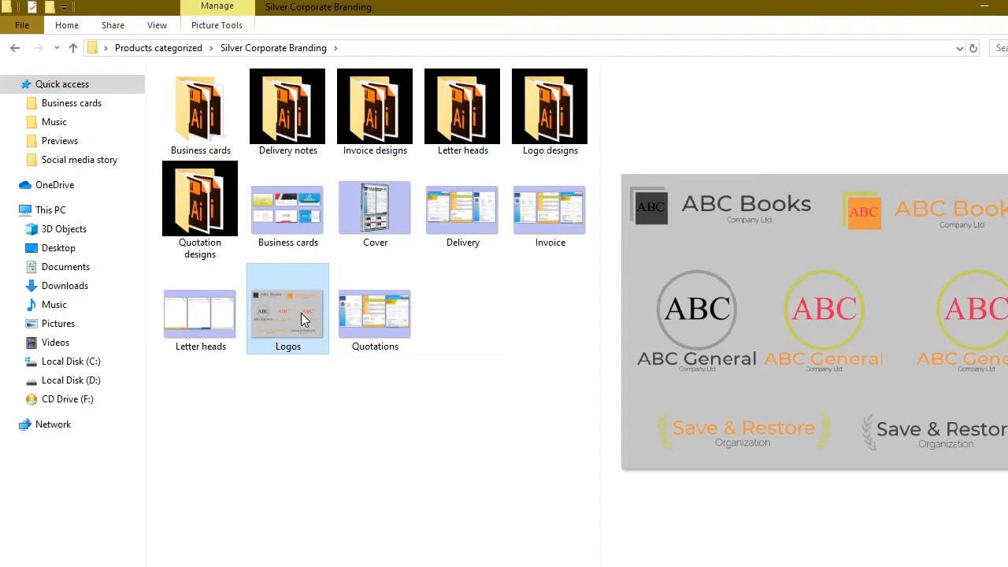
Open Delivery note 01 from the Delivery notes folder in Illustrator
left_click(273, 128)
double_click(273, 128)
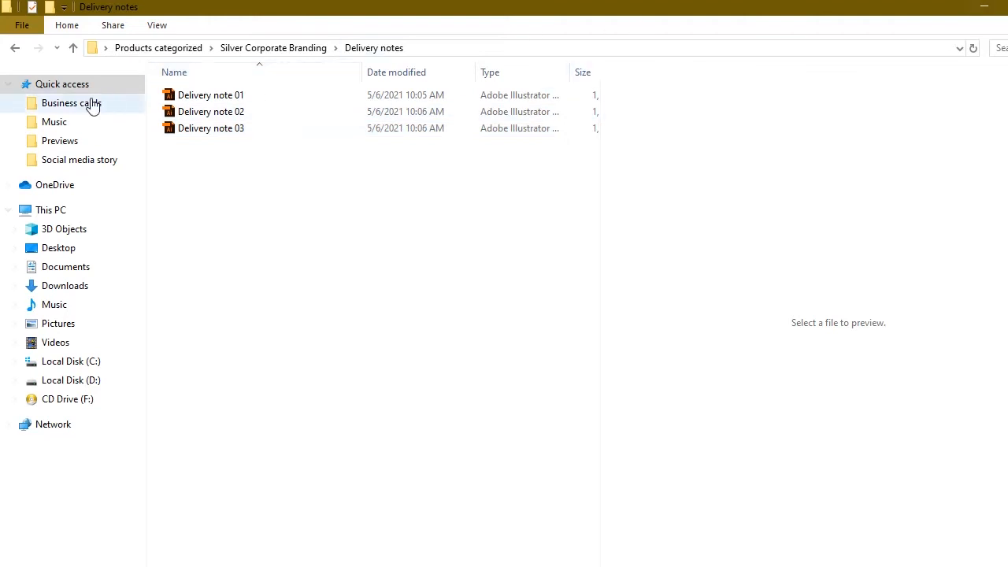
double_click(214, 97)
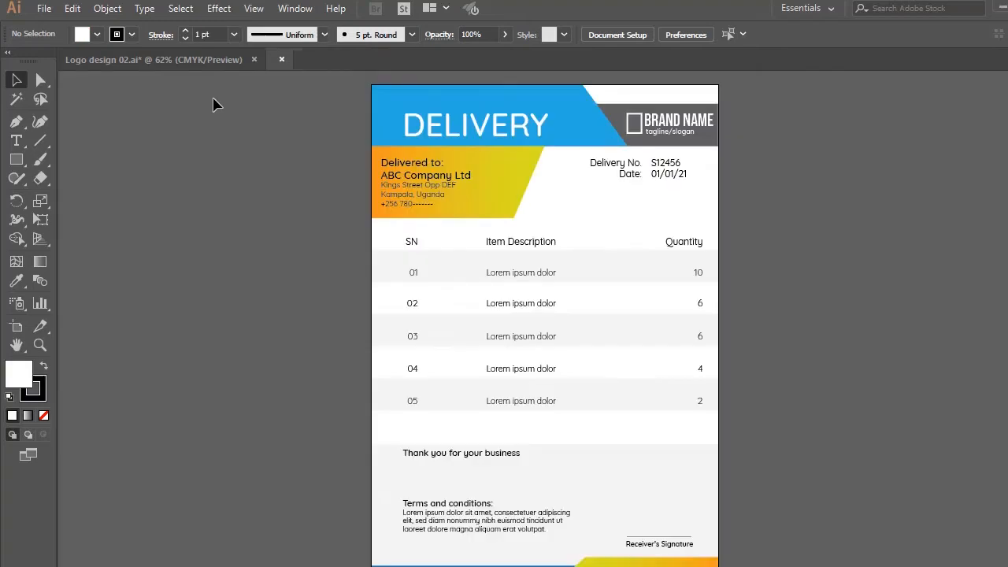
Examine which parts of the delivery note can be edited: number and date, table text, row band and header shapes
key("z")
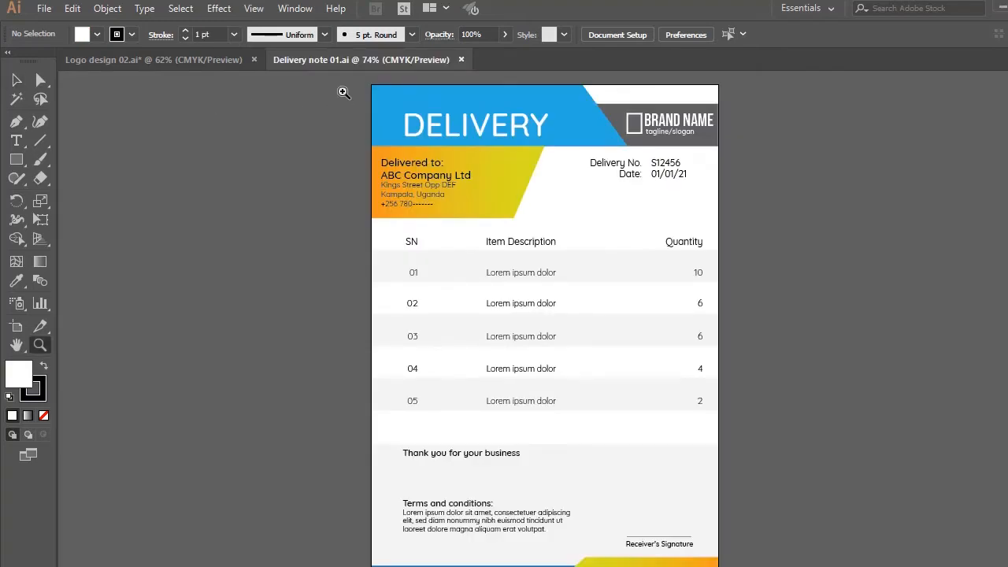
left_click_drag(458, 163, 714, 564)
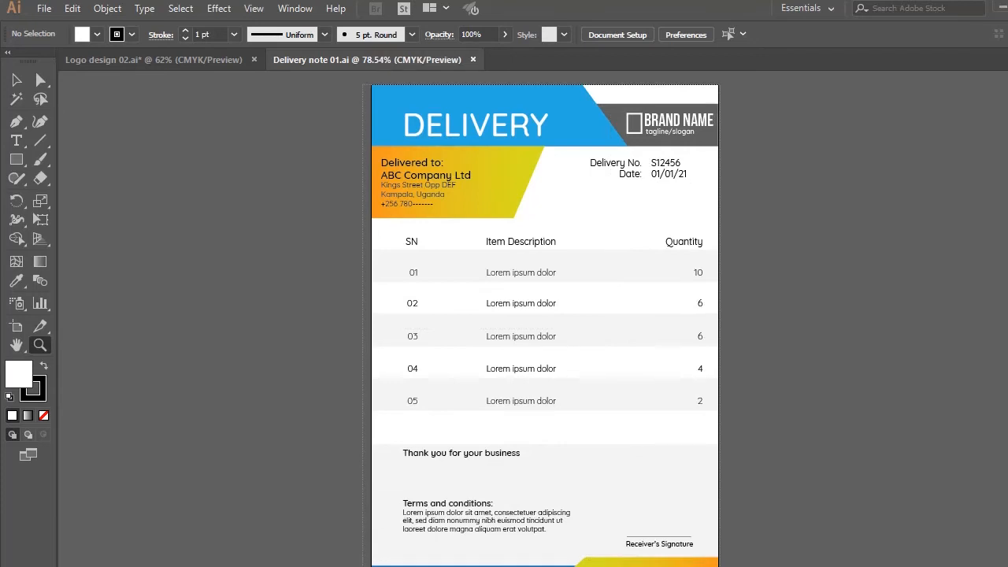
key("v")
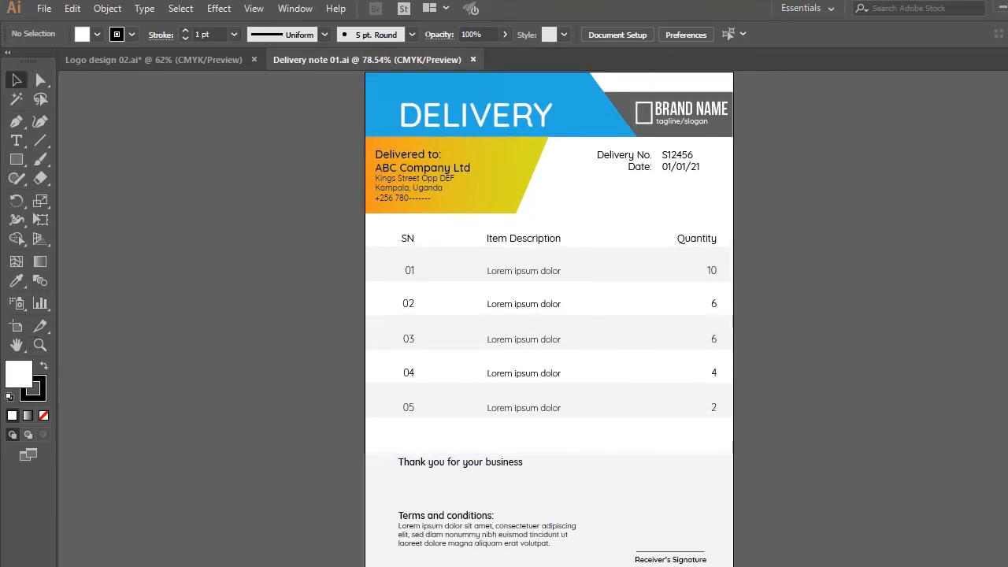
scroll(549, 319, "down", 1)
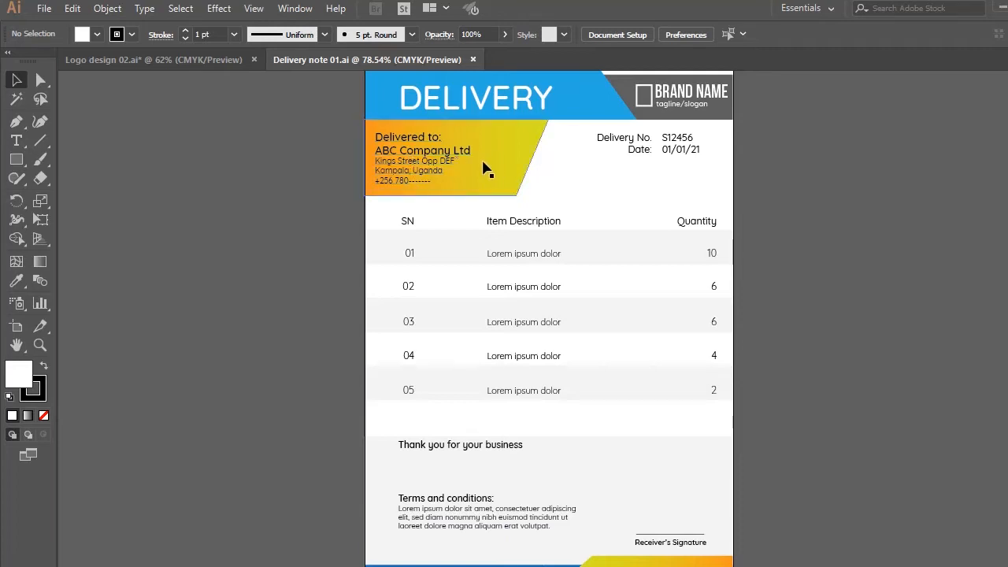
left_click(682, 148)
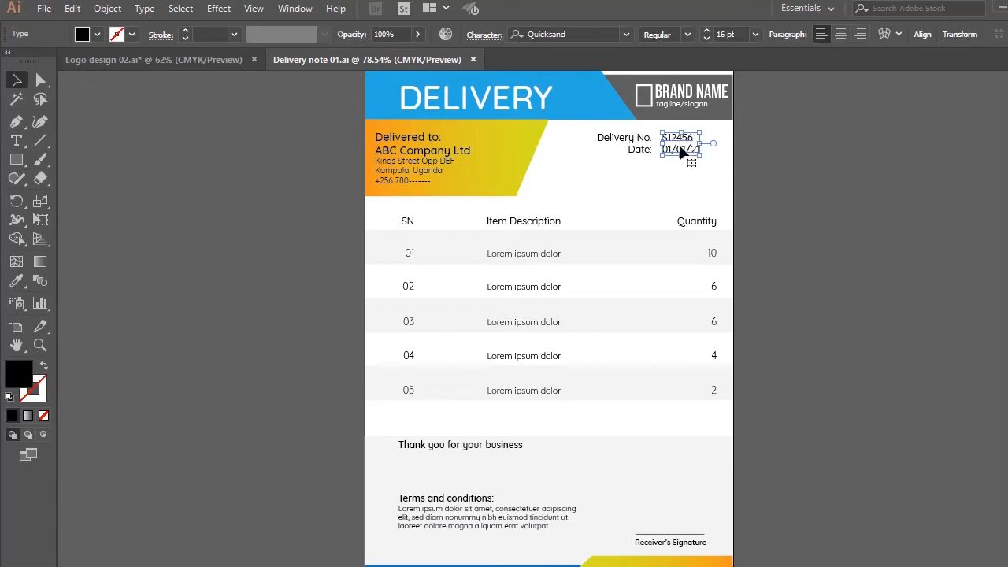
left_click(416, 259)
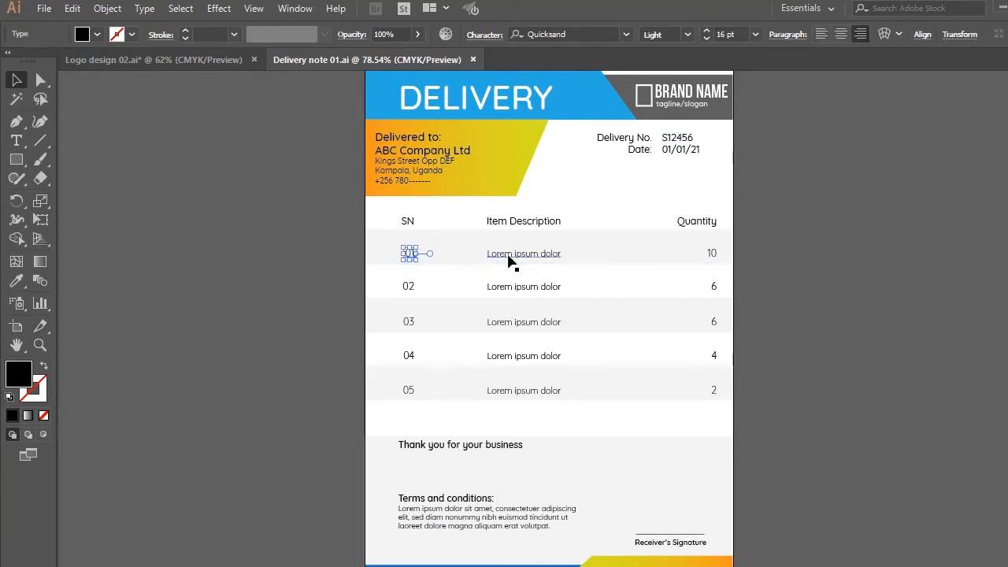
left_click(508, 256)
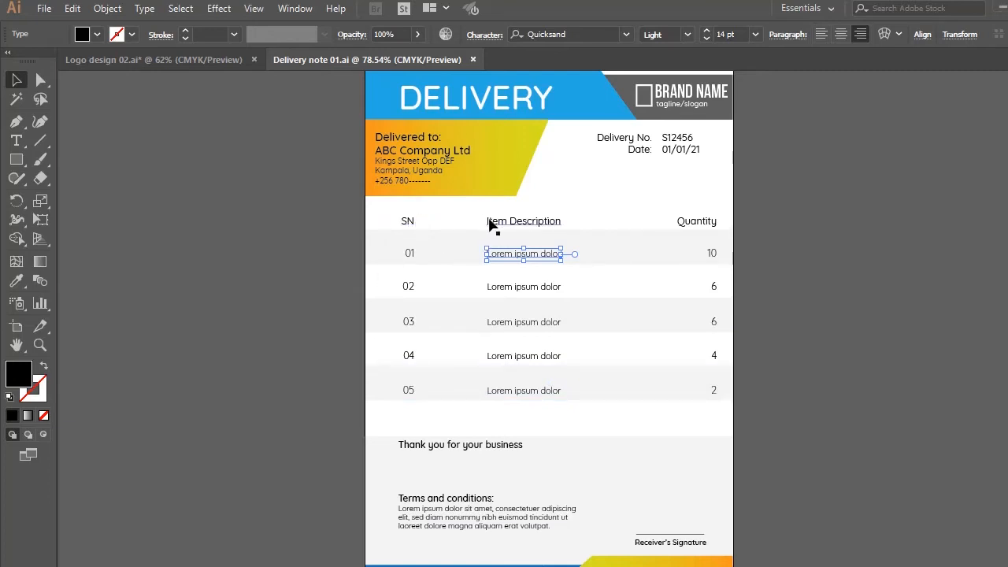
left_click(489, 223)
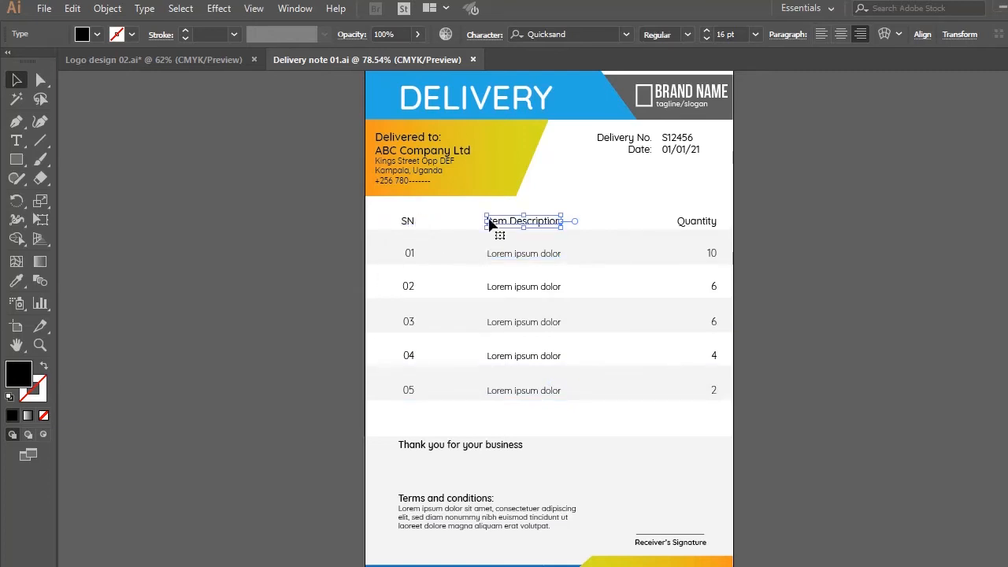
left_click(611, 243)
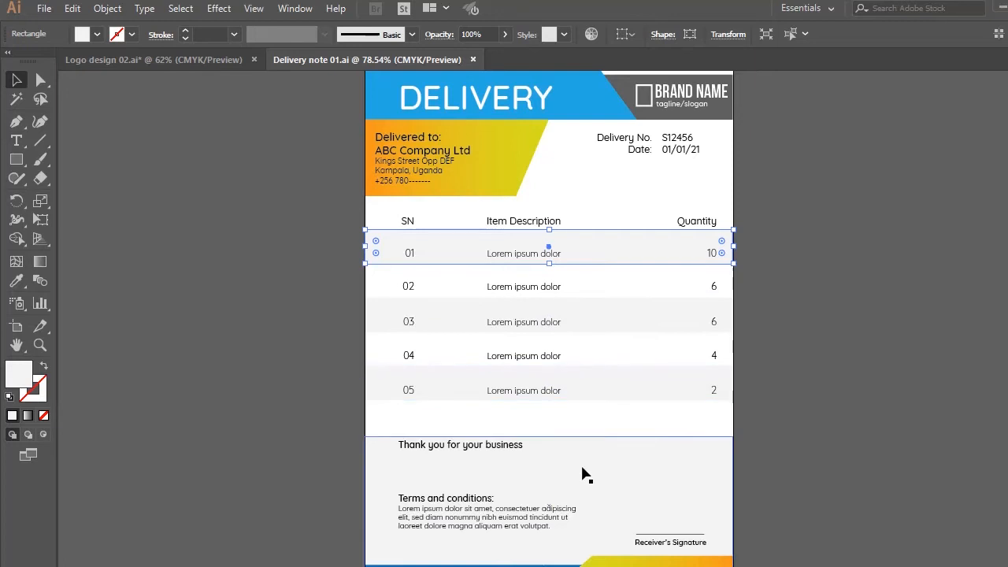
left_click(575, 96)
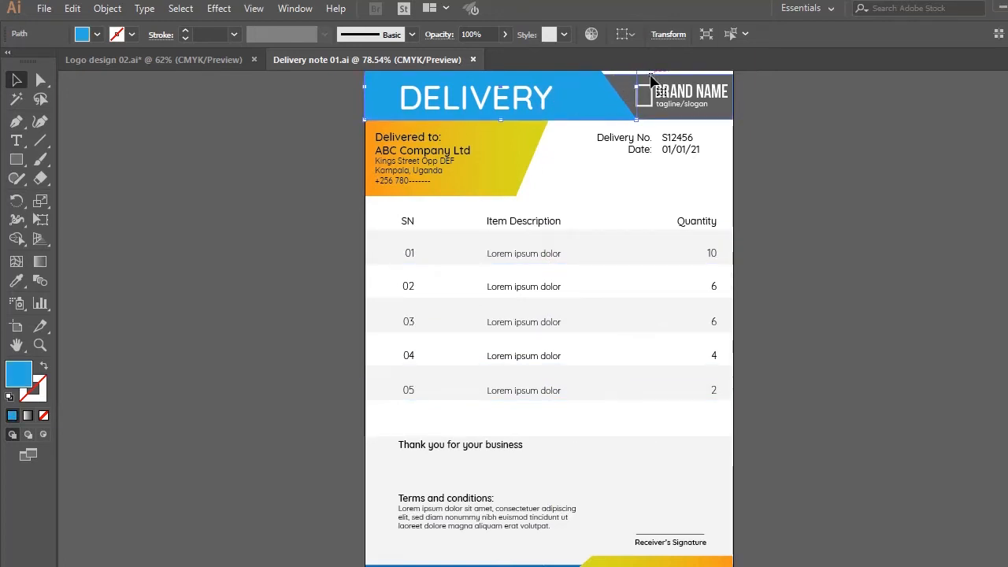
left_click(660, 88)
left_click(516, 156)
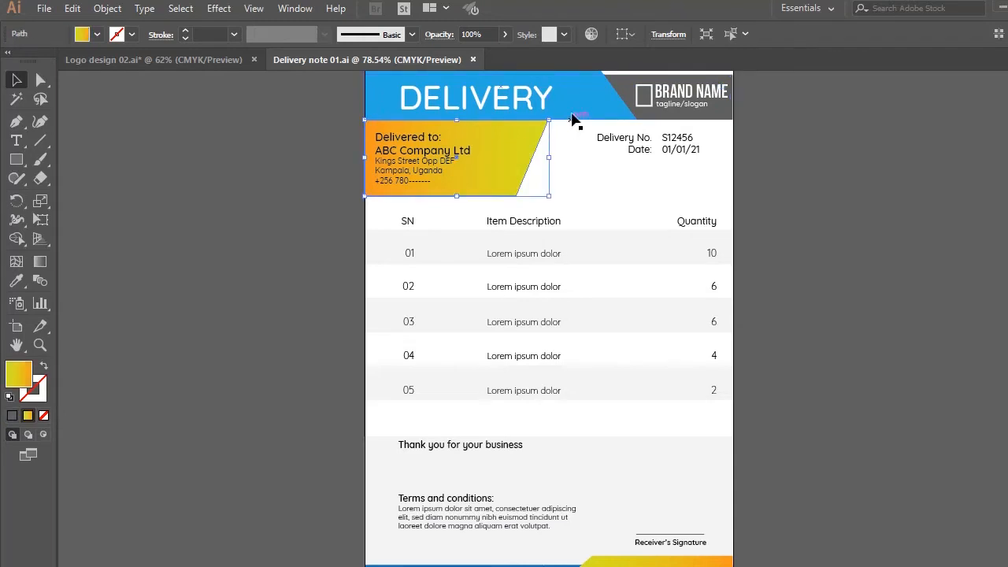
Fill the blue header shape behind the DELIVERY title with the CMYK Green swatch and deselect it
left_click(592, 96)
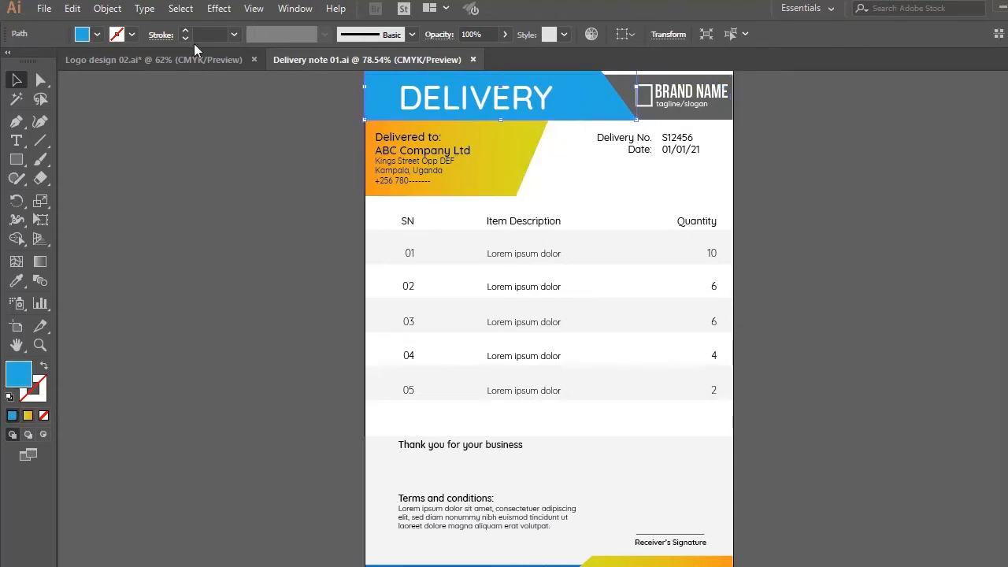
left_click(97, 34)
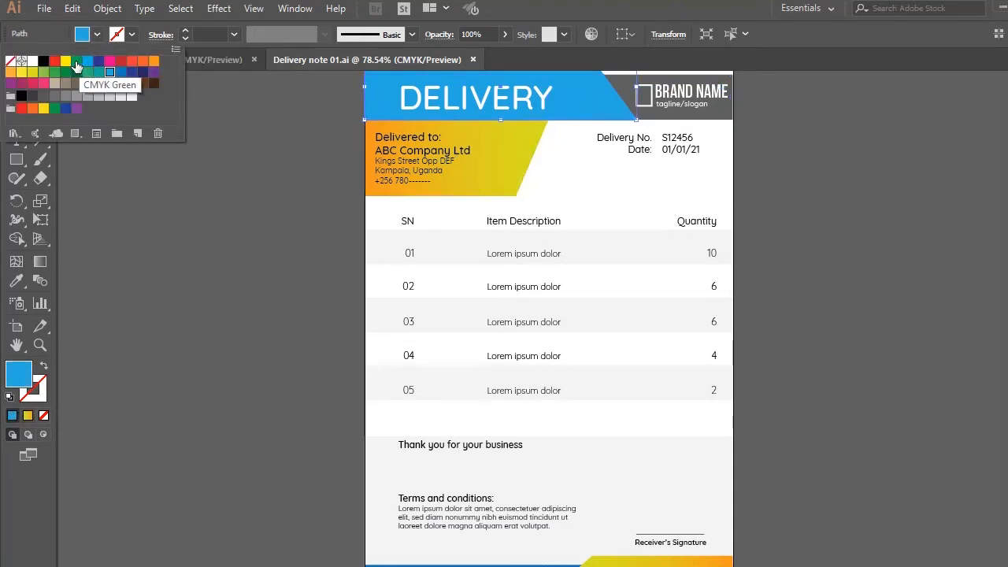
left_click(76, 60)
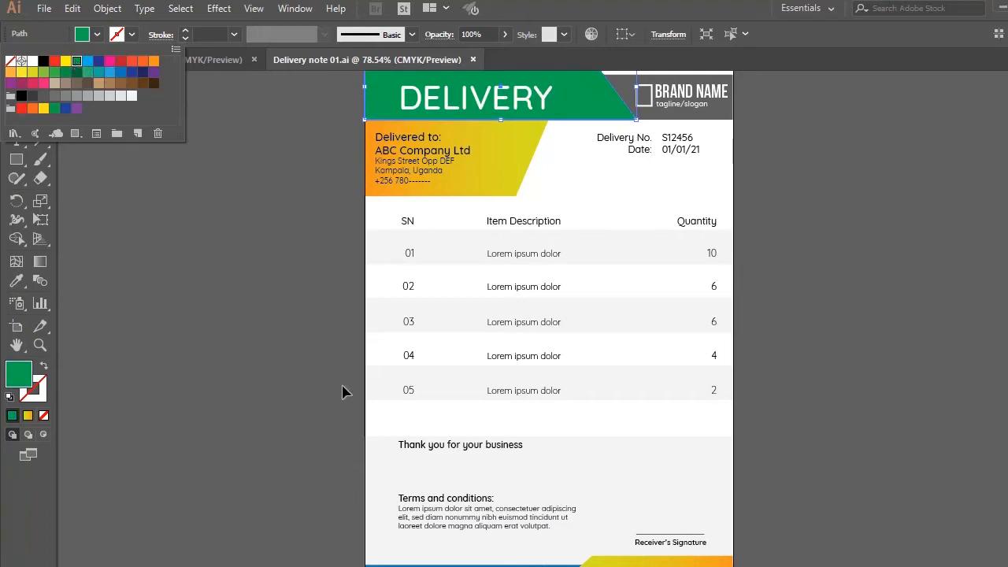
left_click(507, 565)
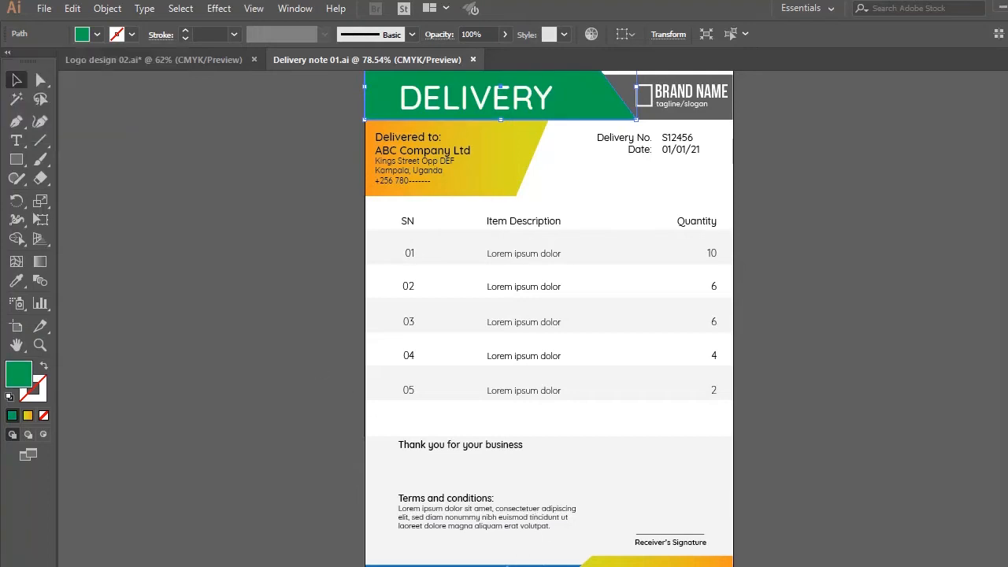
left_click(97, 36)
left_click(211, 209)
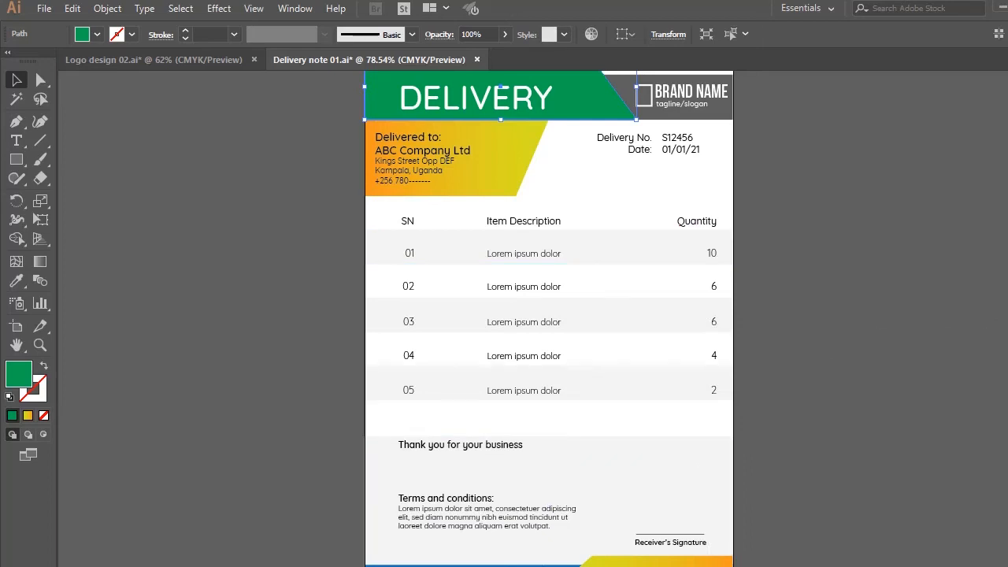
Replace the delivery number and the date value with dotted fill-in lines
double_click(673, 135)
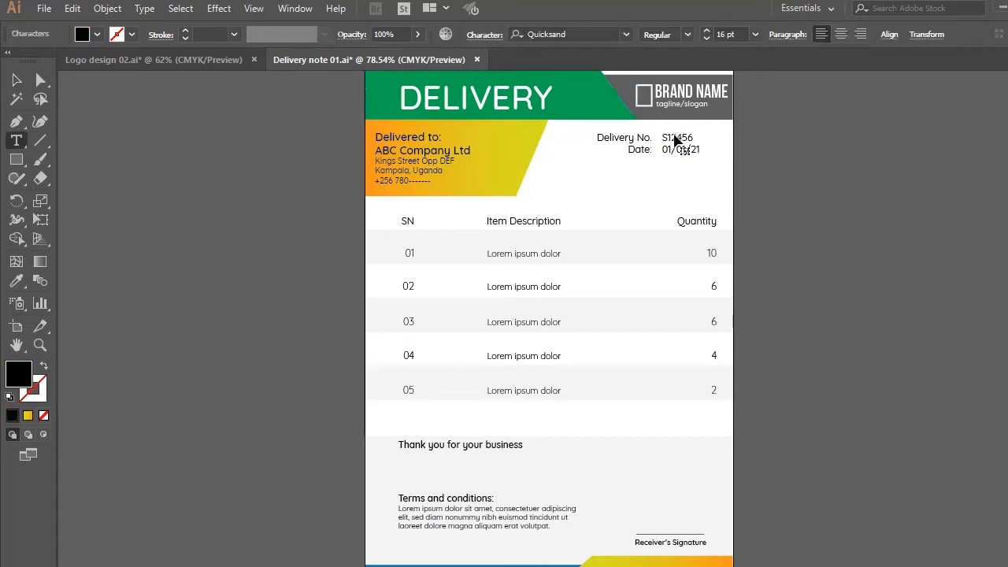
left_click_drag(693, 139, 647, 139)
key("BackSpace")
type("...................")
left_click_drag(662, 148, 698, 156)
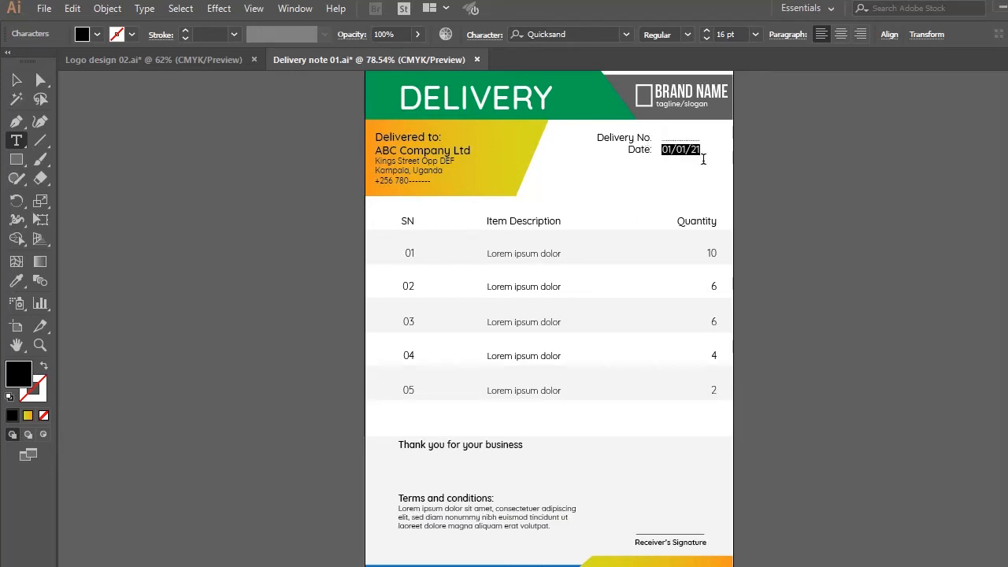
type(".................")
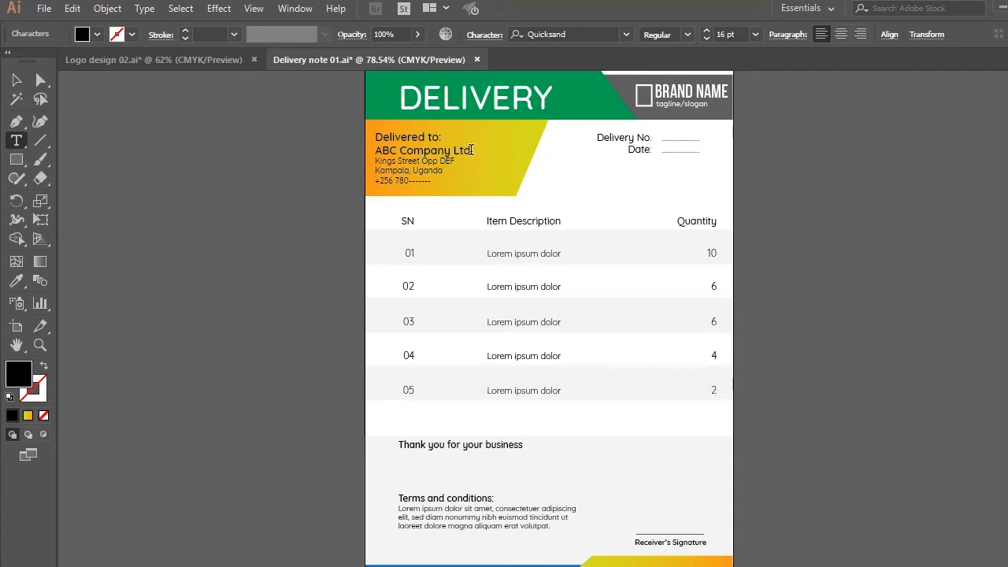
Replace the company name, address and phone number under "Delivered to:" with three dotted fill-in lines
left_click(398, 161)
left_click_drag(433, 181, 367, 153)
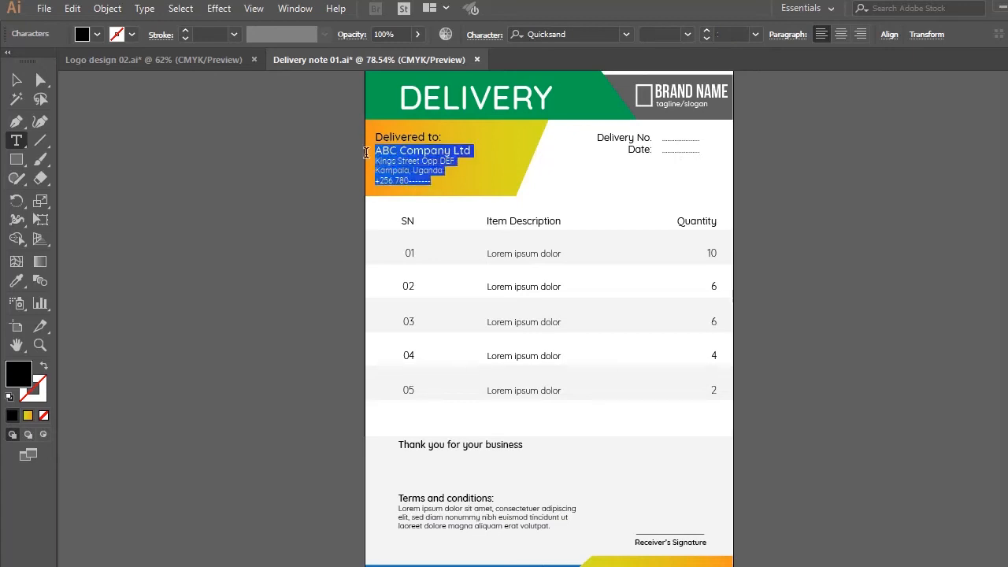
key("BackSpace")
type("..........................................")
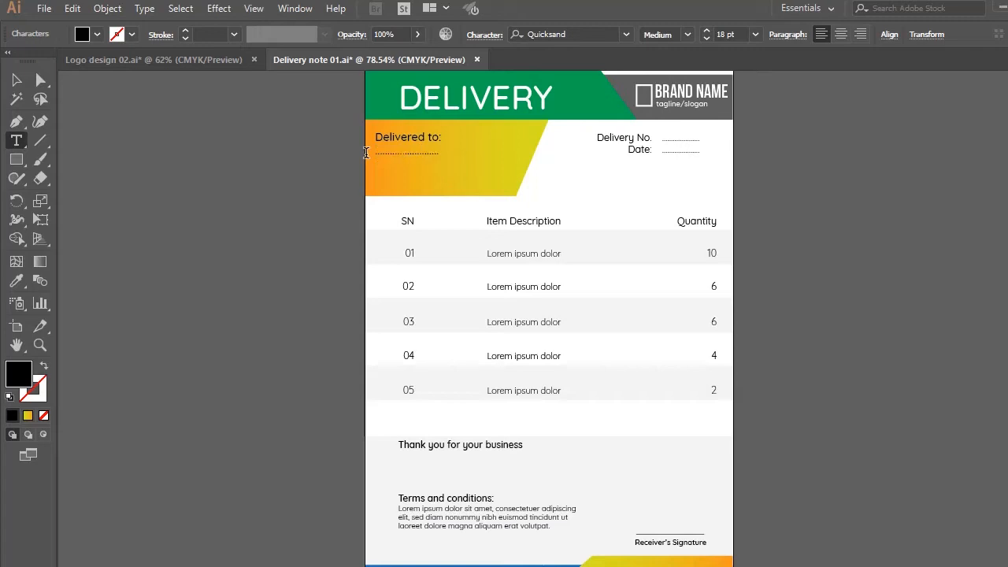
type("........ .................................................. ..............")
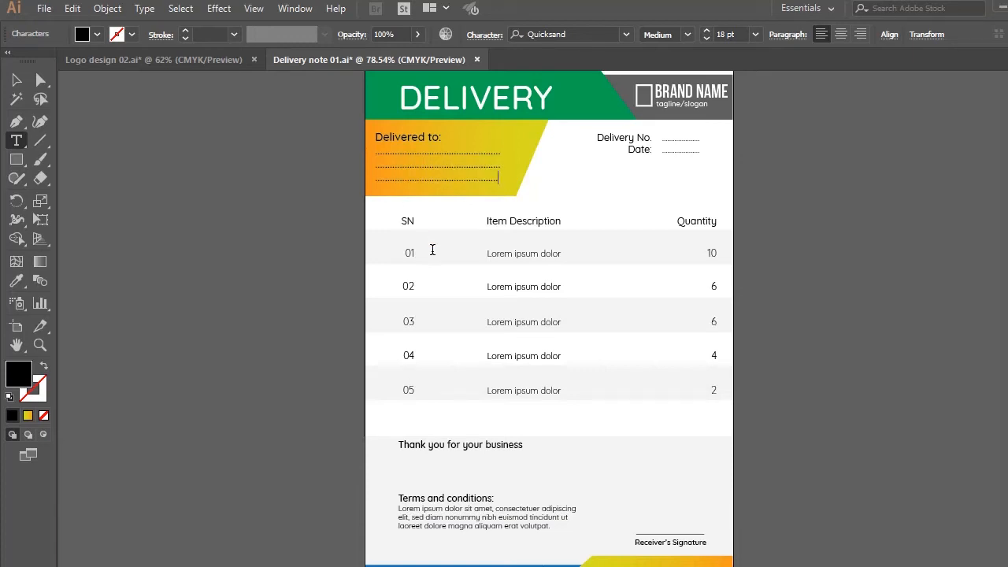
left_click(502, 254)
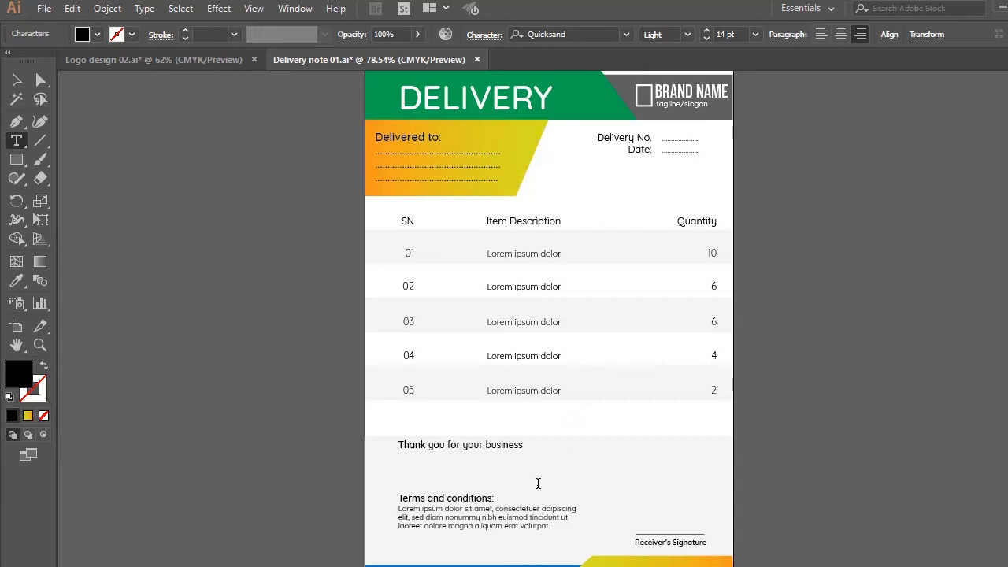
left_click(512, 513)
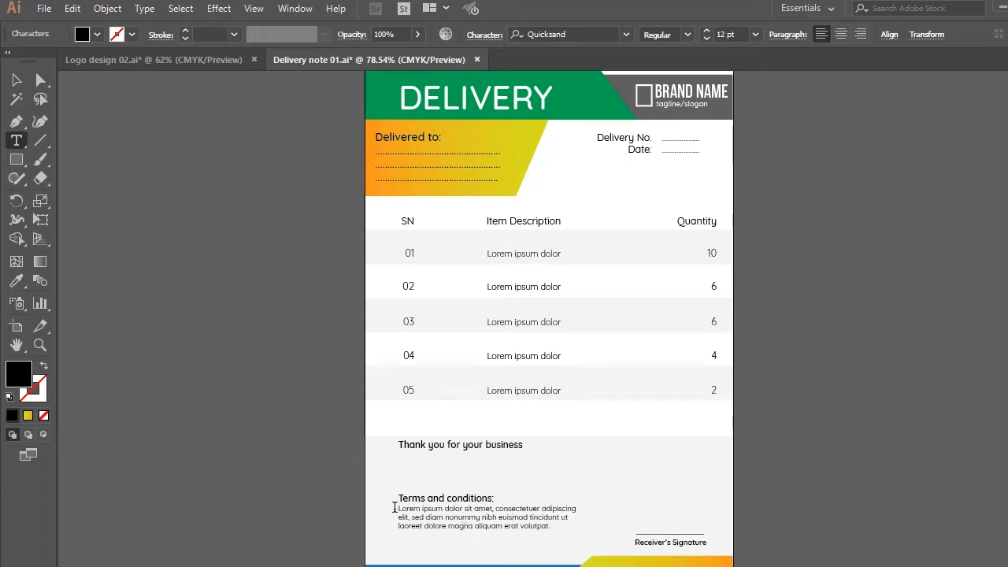
left_click_drag(397, 508, 558, 527)
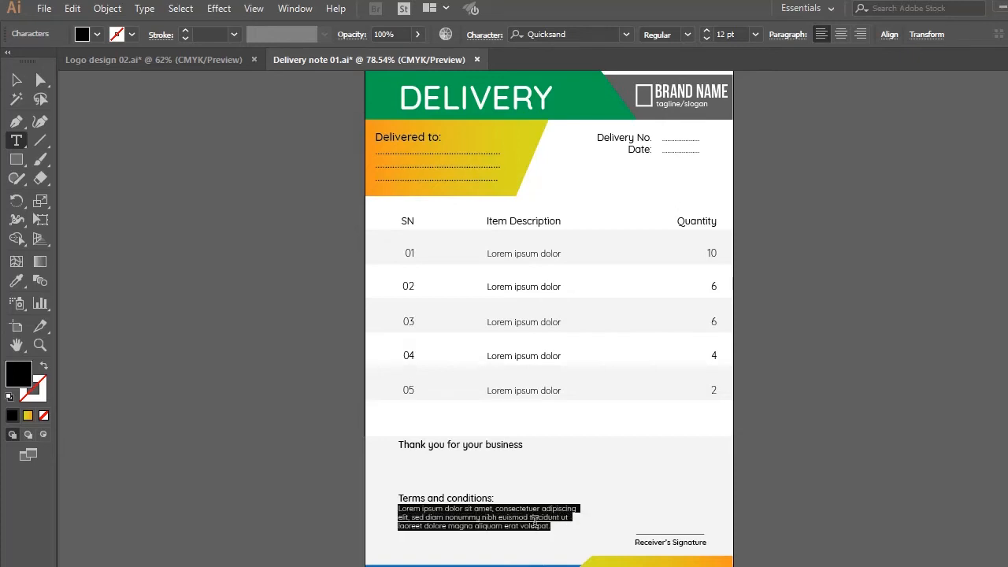
left_click(402, 499)
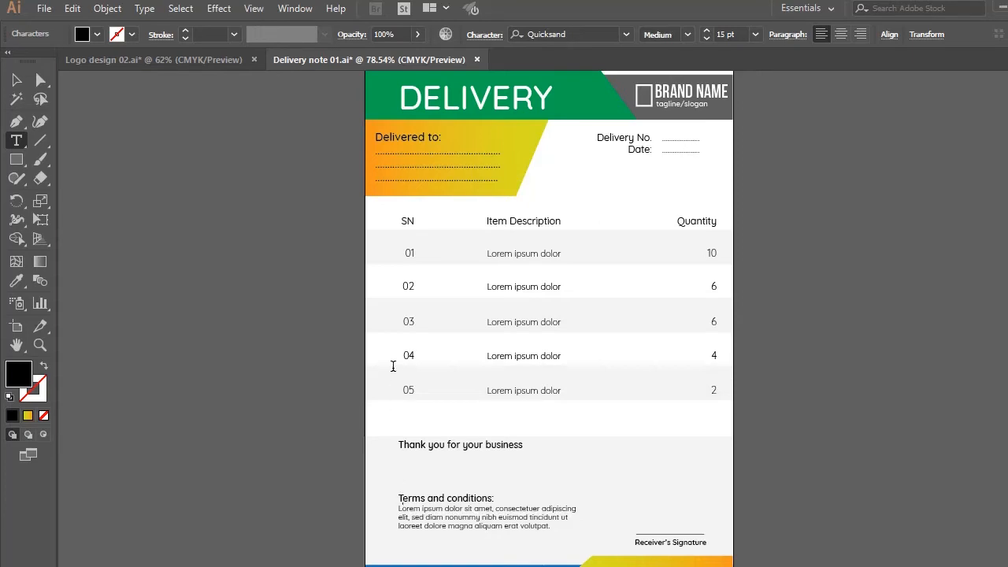
Close the Delivery note 01 and Logo design 02 documents without saving the changes
left_click(475, 61)
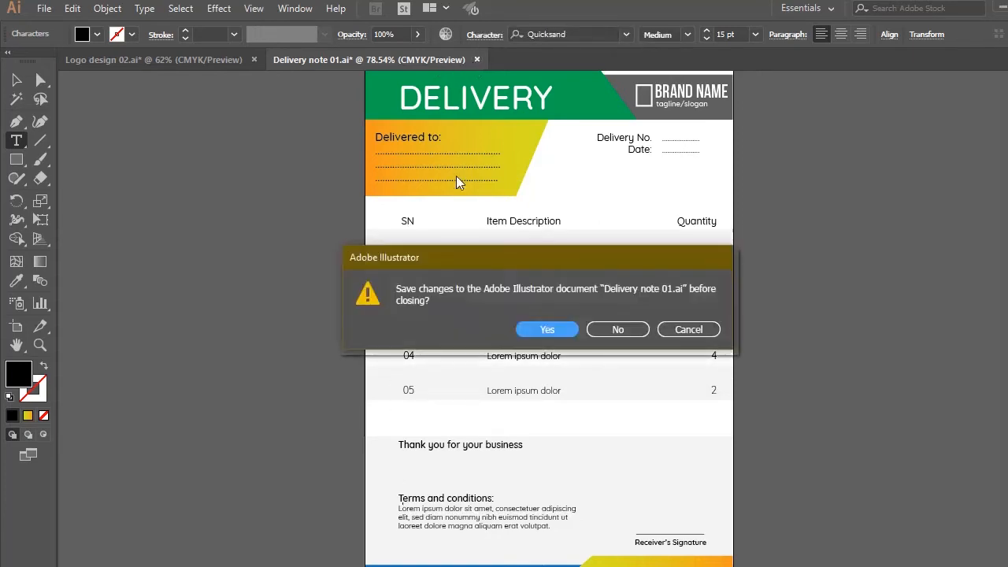
left_click(622, 329)
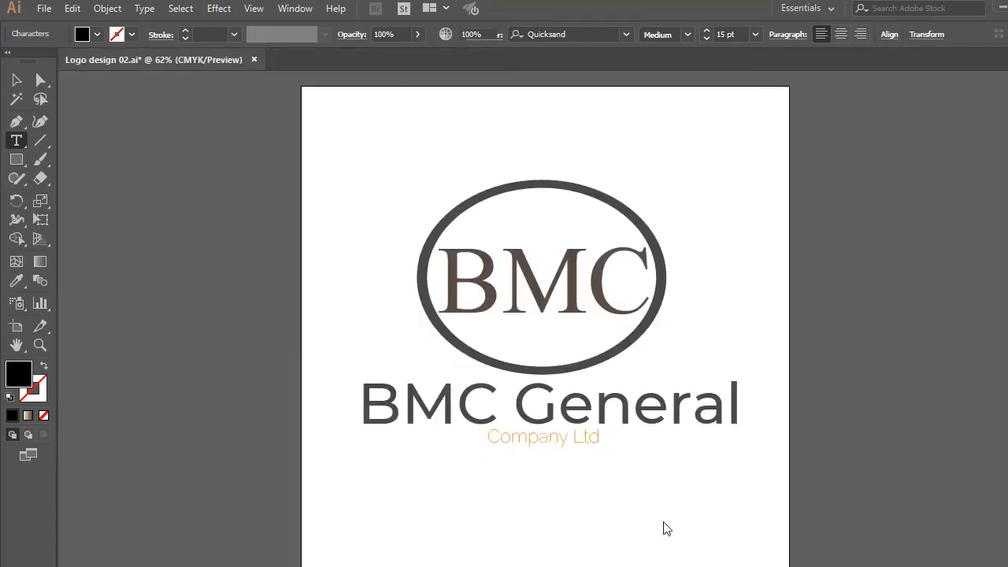
left_click(250, 59)
left_click(640, 329)
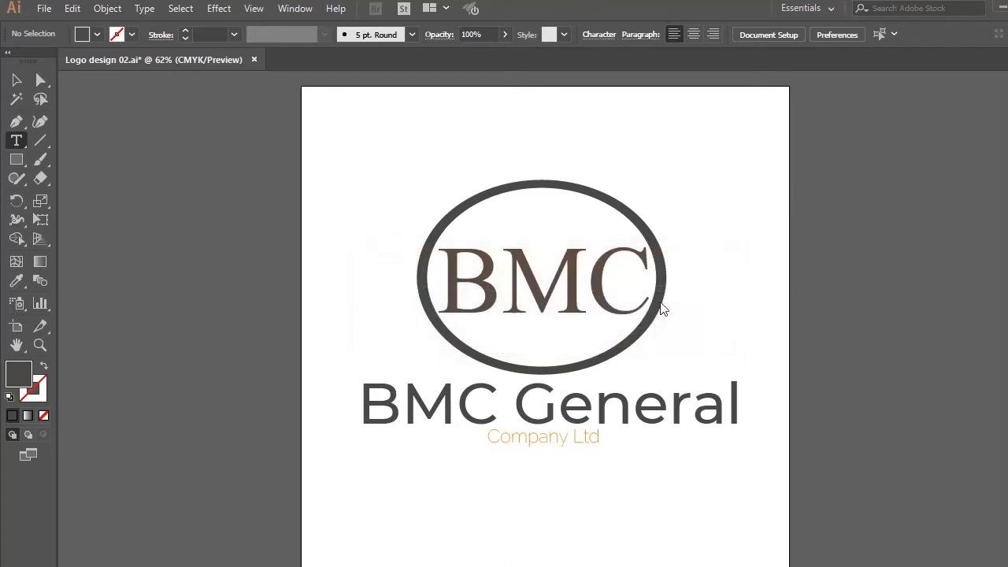
Switch to File Explorer, enlarge the Delivery notes folder window and preview the Delivery note 02 and Delivery note 03 files
left_click(999, 6)
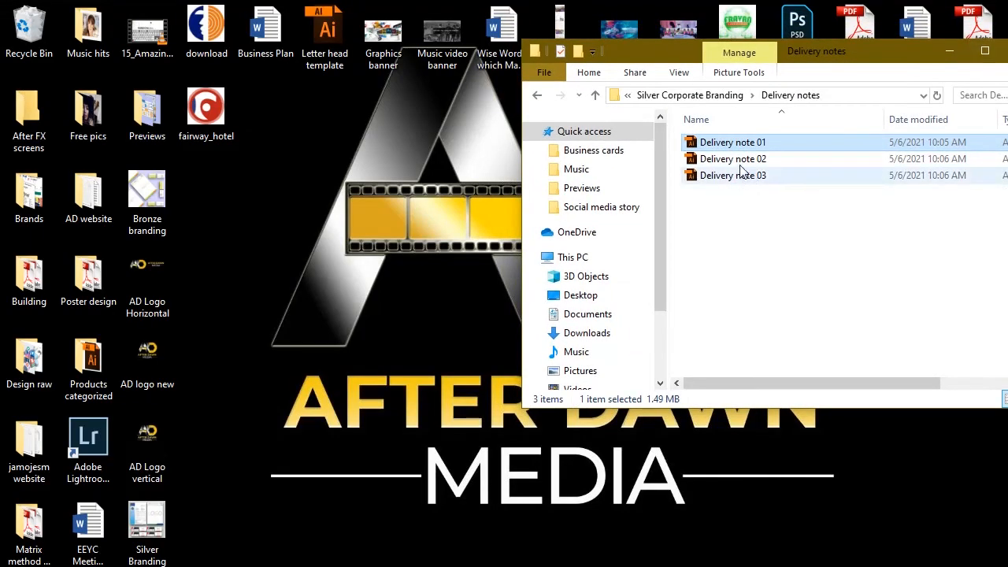
left_click(983, 55)
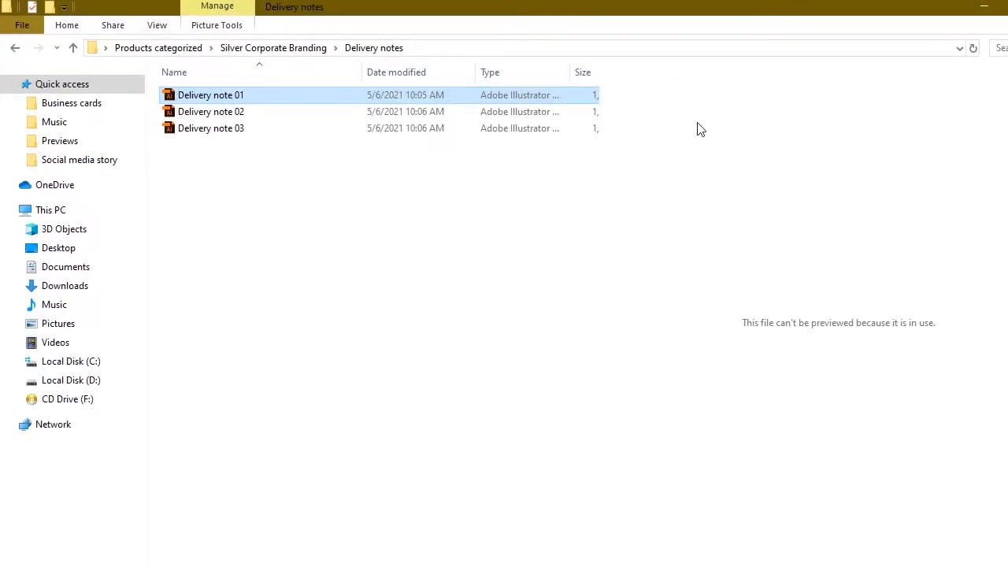
left_click(318, 118)
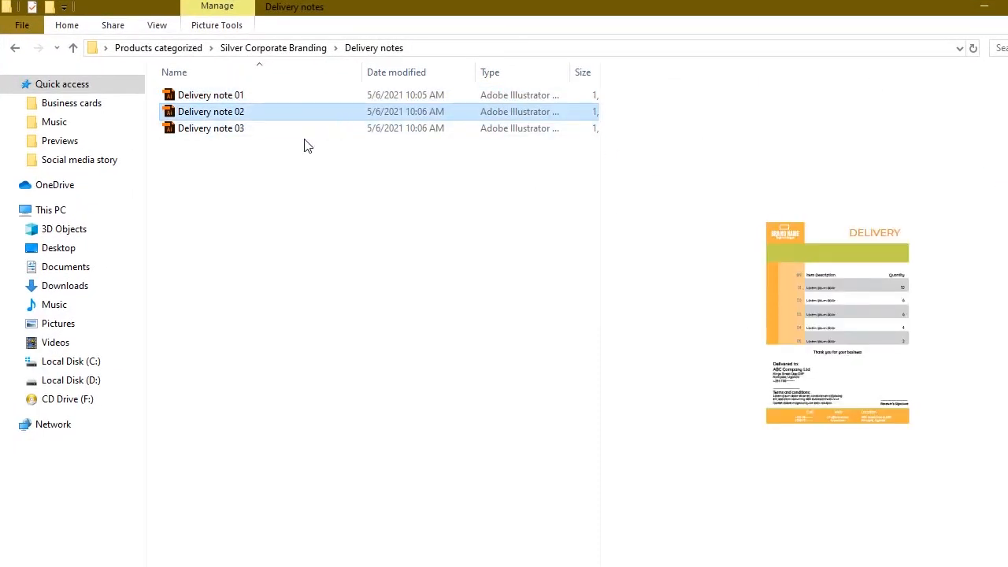
left_click(307, 145)
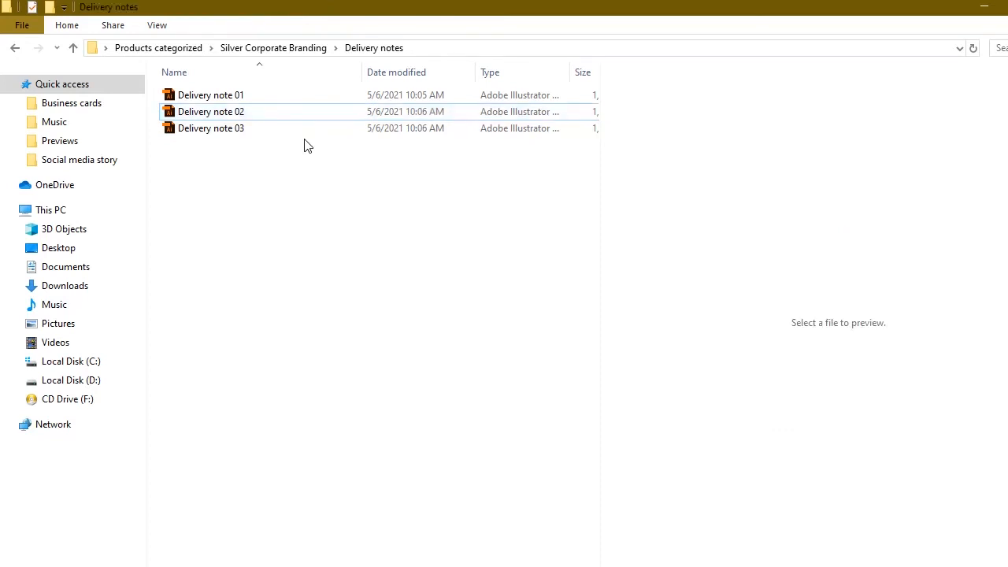
left_click(229, 130)
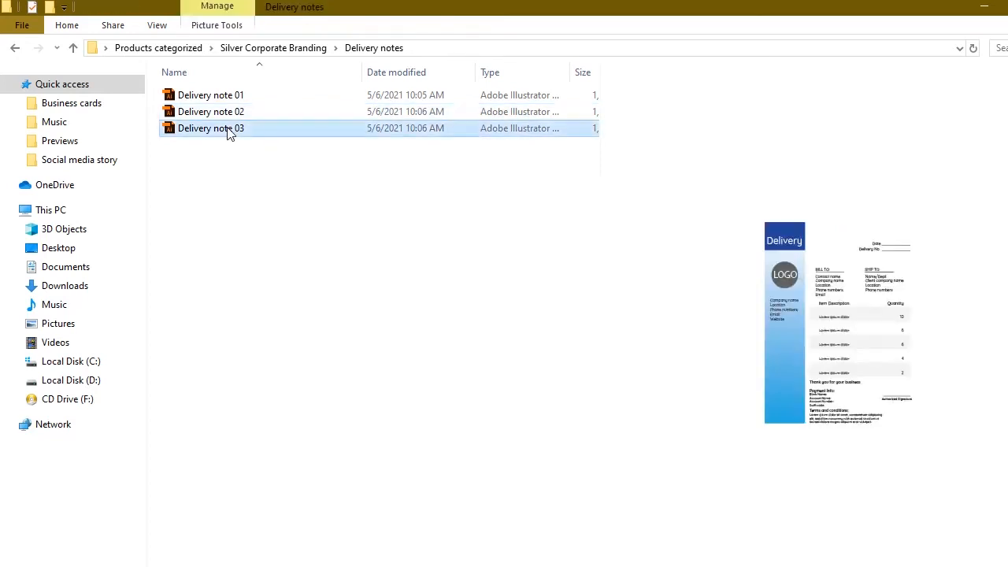
Open the Invoice 03 file from the Invoice designs folder of Silver Corporate Branding in Illustrator, previewing Invoice 02 on the way
left_click(14, 48)
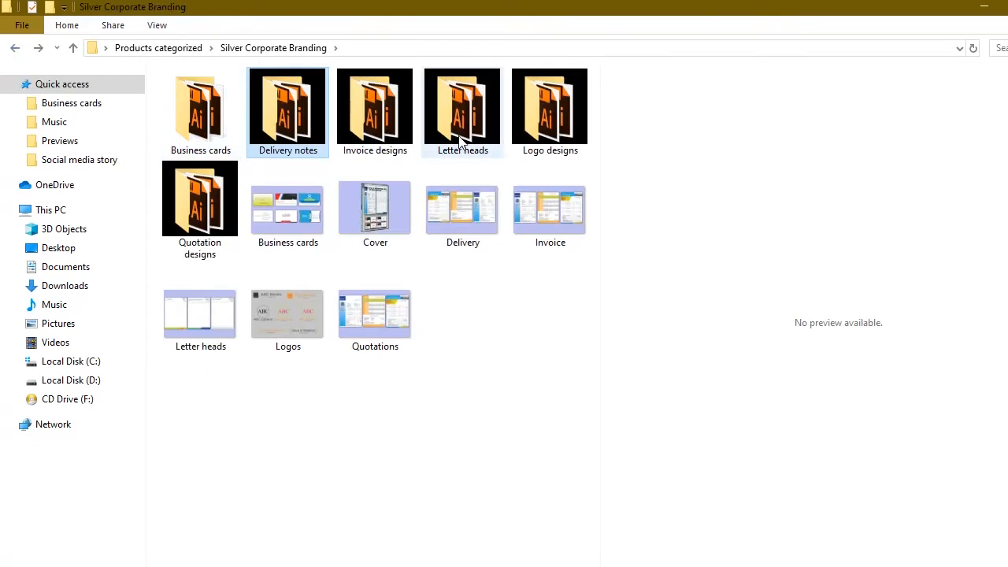
double_click(396, 113)
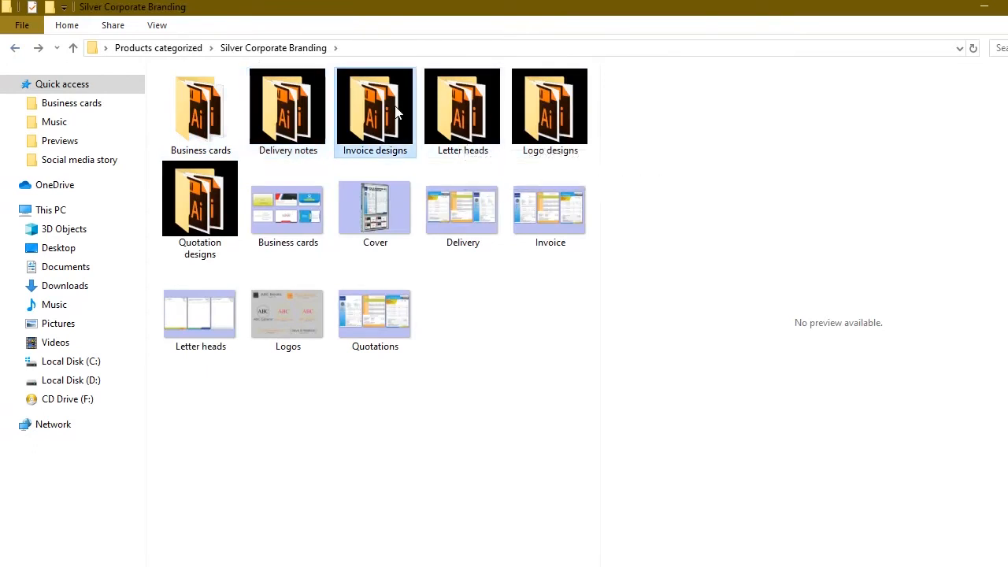
left_click(347, 121)
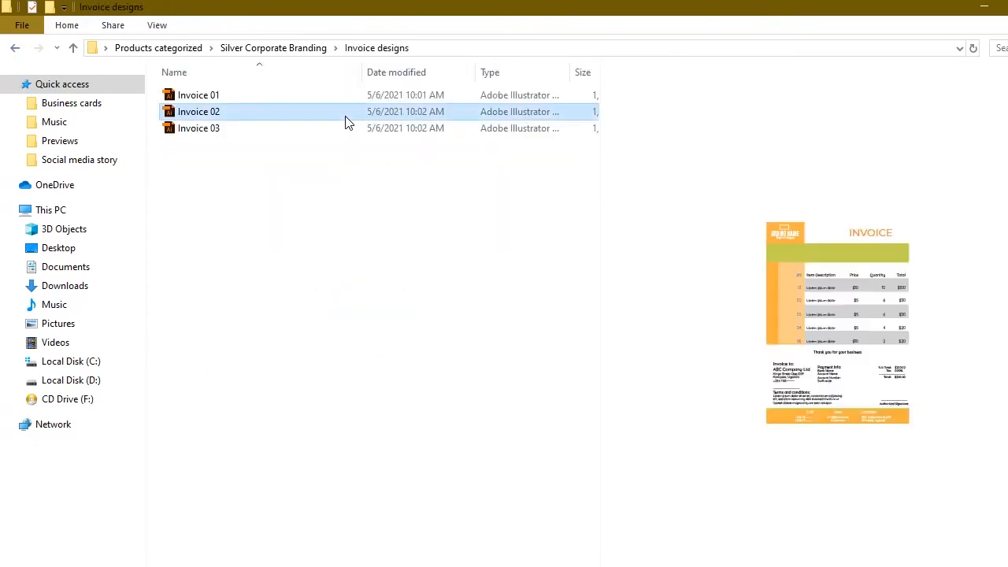
left_click(347, 121)
left_click(286, 134)
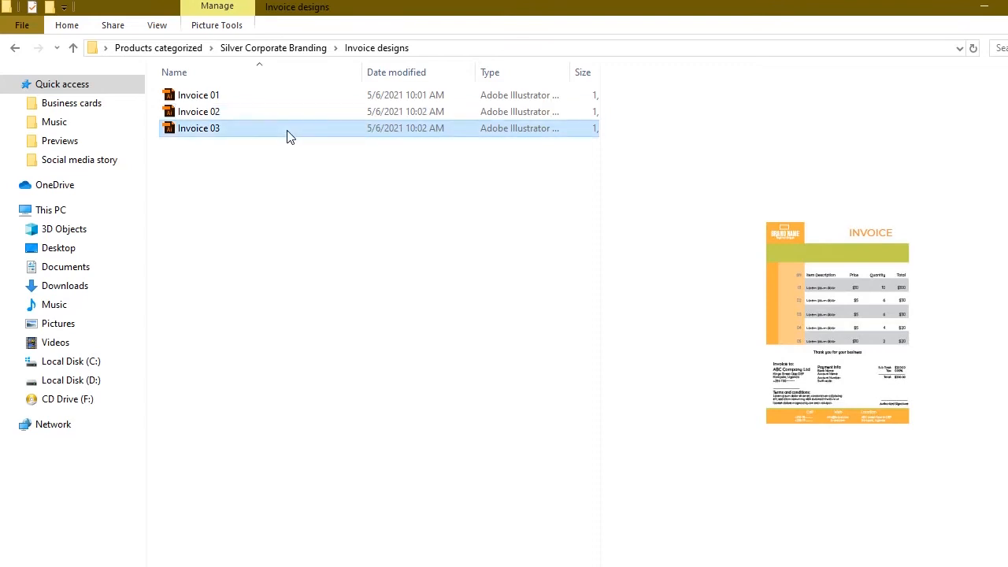
double_click(287, 134)
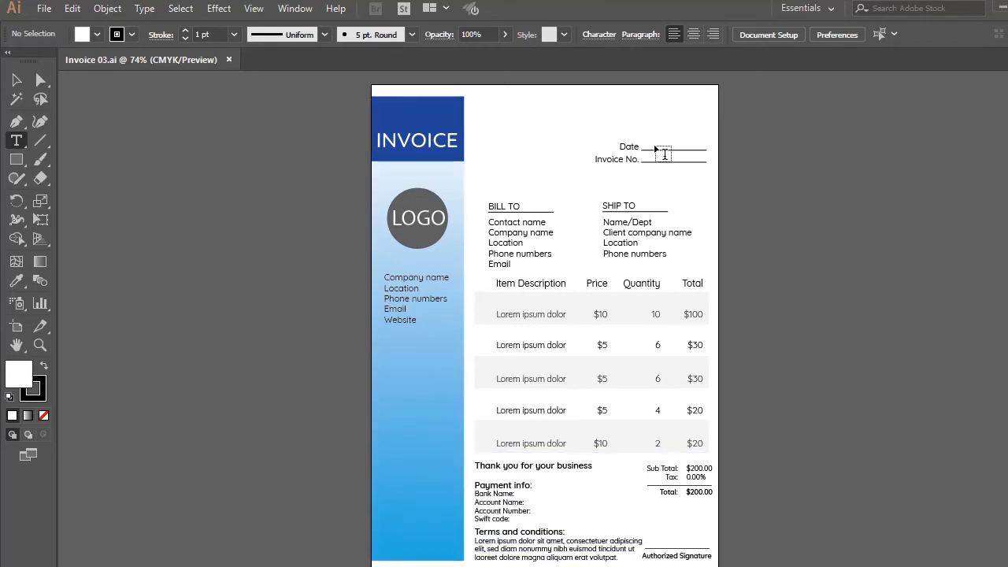
Examine which invoice texts can be edited: the contact name, bank name, terms and conditions, and "Thank you for your business" lines
left_click(495, 223)
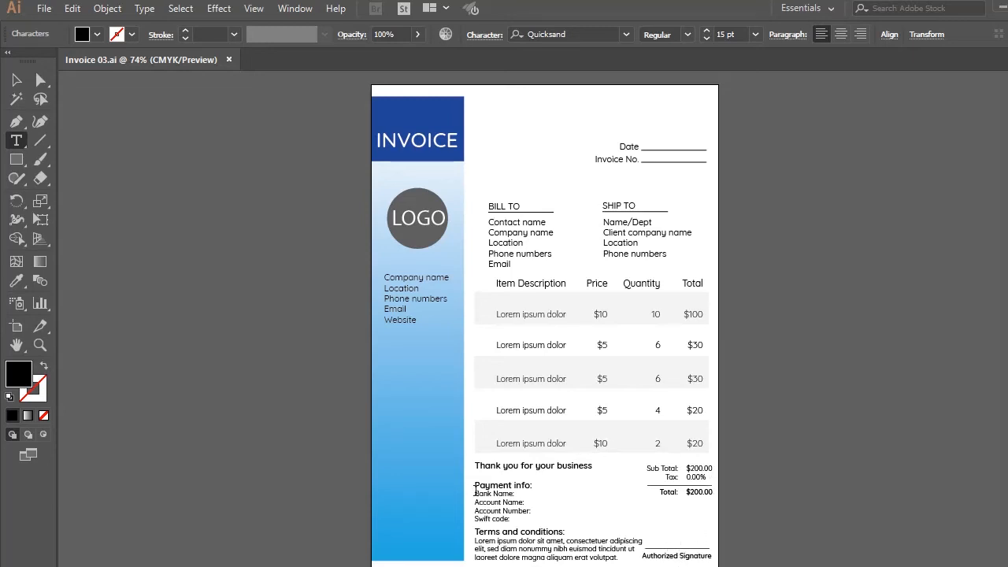
left_click(518, 496)
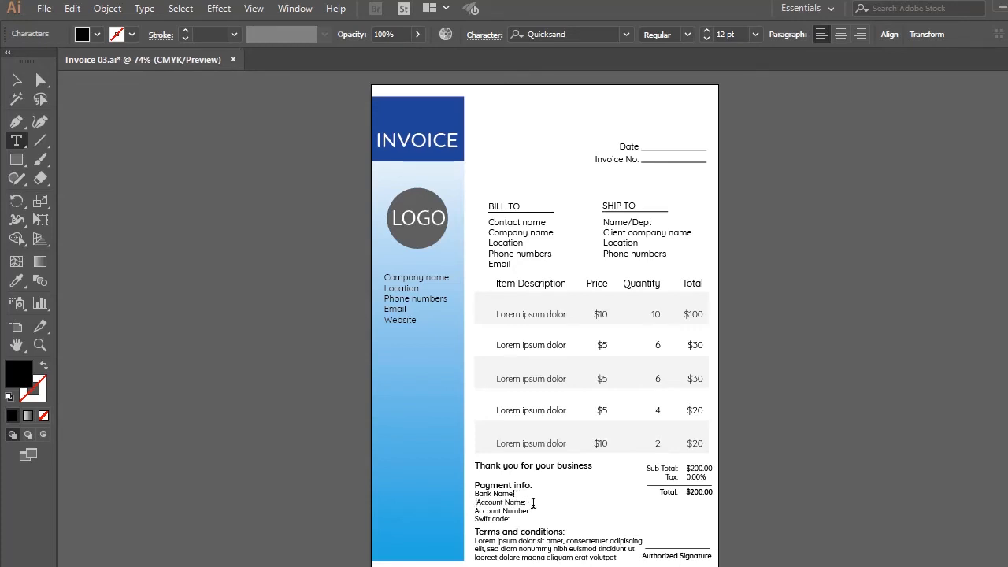
key("BackSpace")
left_click_drag(624, 557, 494, 548)
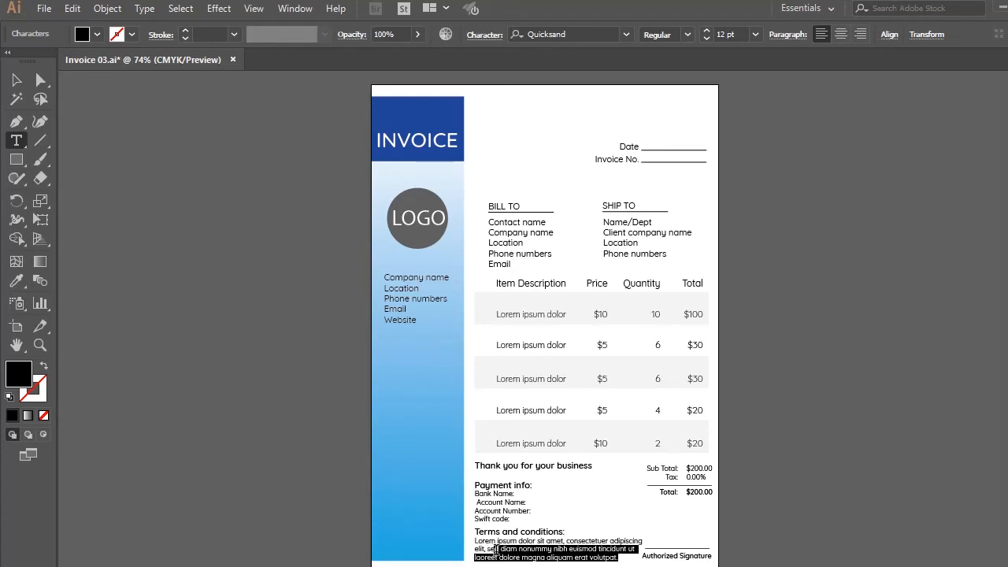
left_click(507, 466)
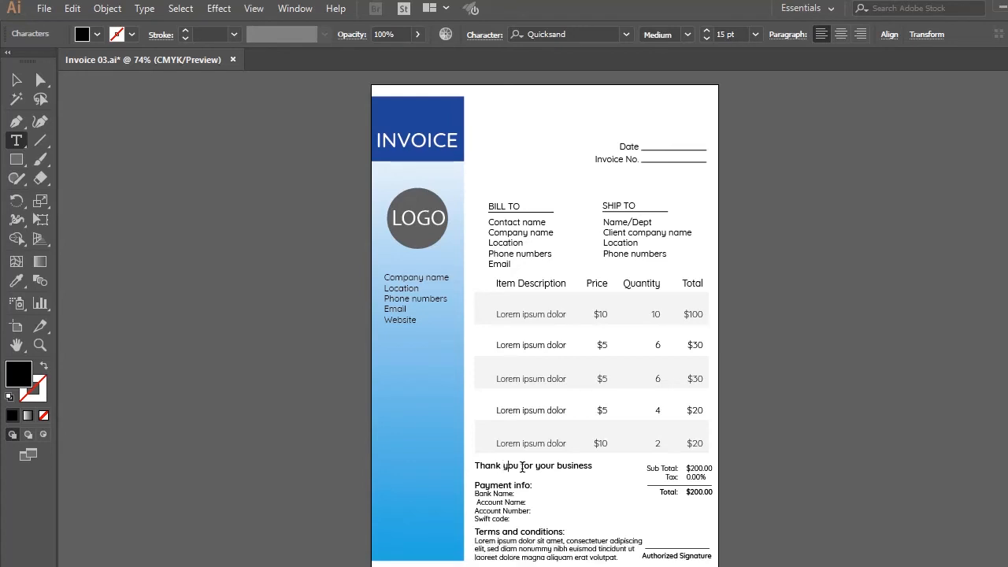
left_click_drag(475, 465, 596, 471)
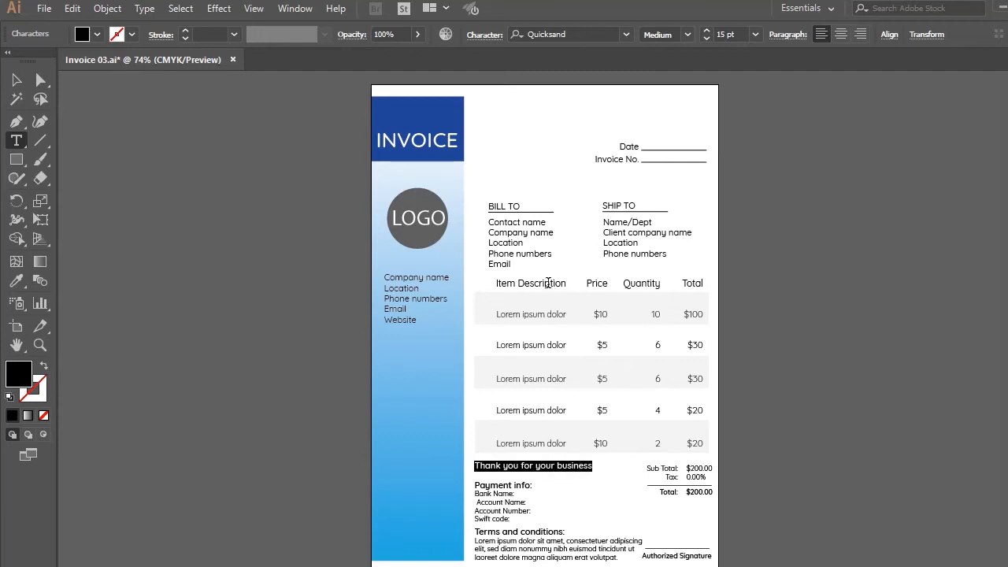
Examine the editable detail lines under BILL TO and SHIP TO by highlighting their text
left_click(517, 221)
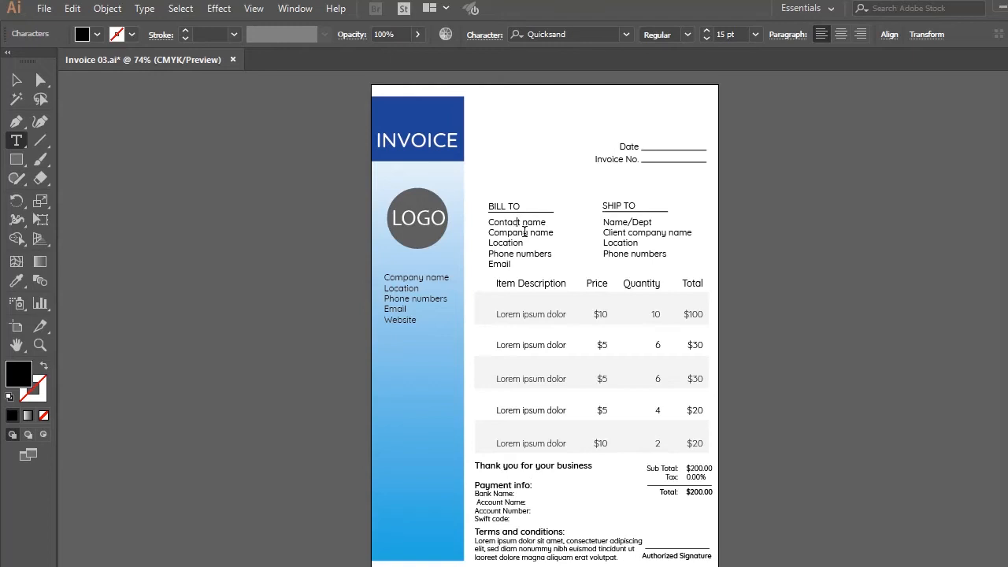
left_click(523, 233)
left_click_drag(512, 268, 488, 222)
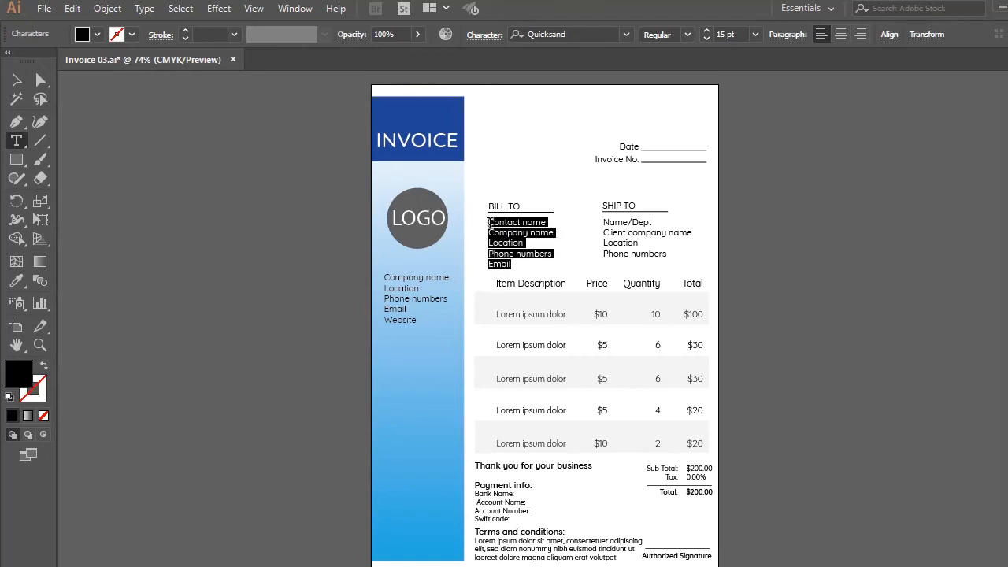
left_click_drag(622, 222, 650, 242)
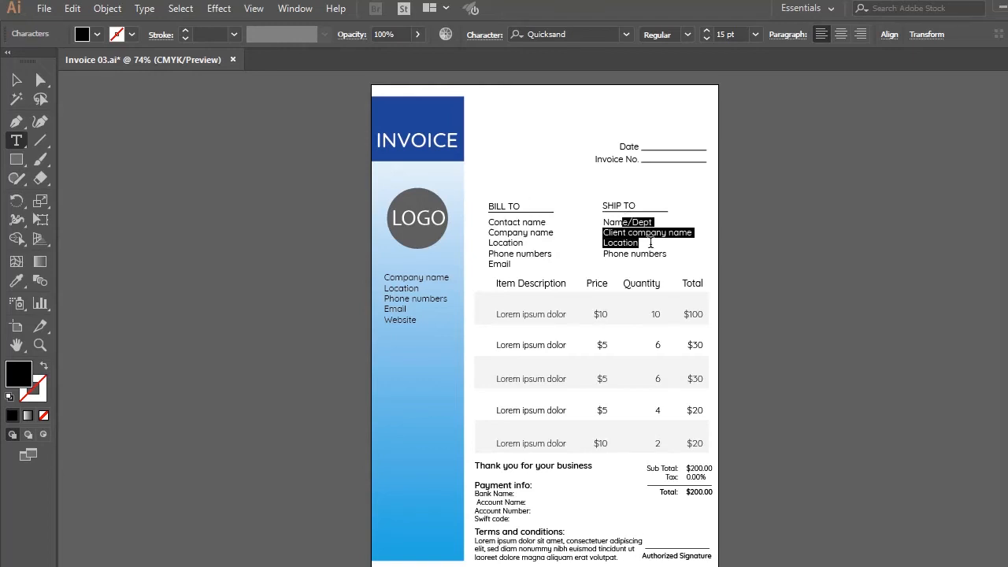
left_click_drag(666, 255, 587, 222)
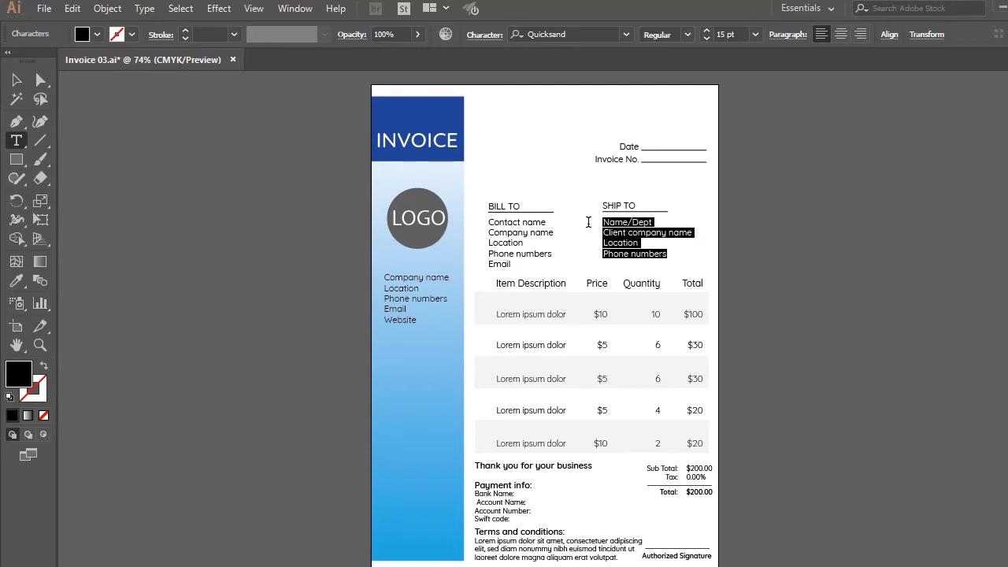
left_click(521, 230)
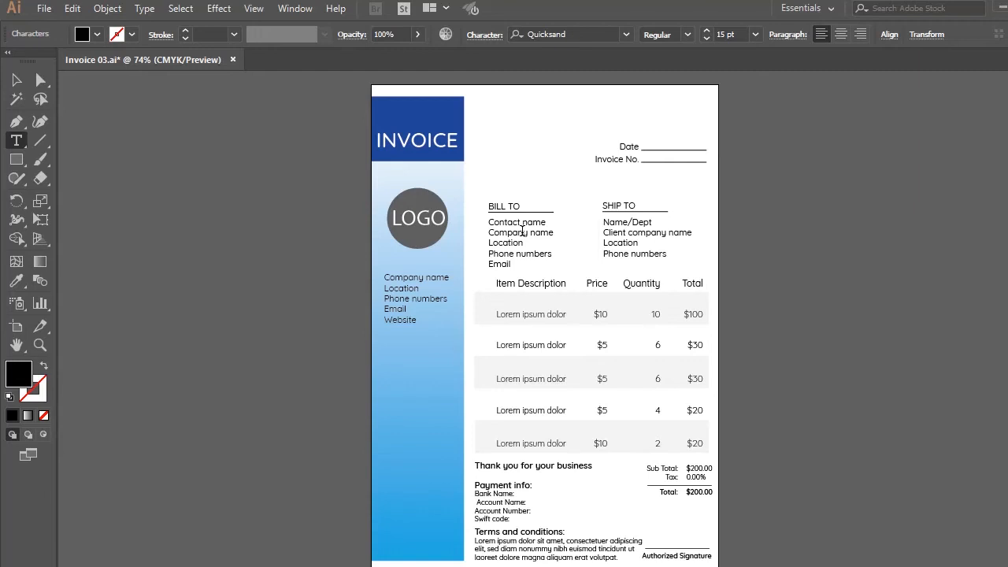
left_click_drag(512, 267, 480, 221)
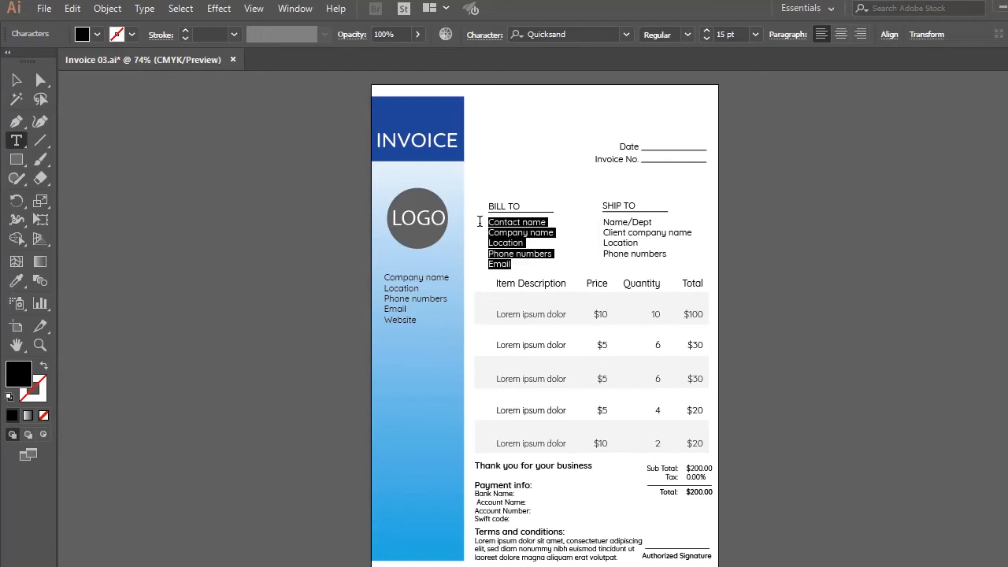
left_click(639, 234)
left_click_drag(665, 256, 618, 253)
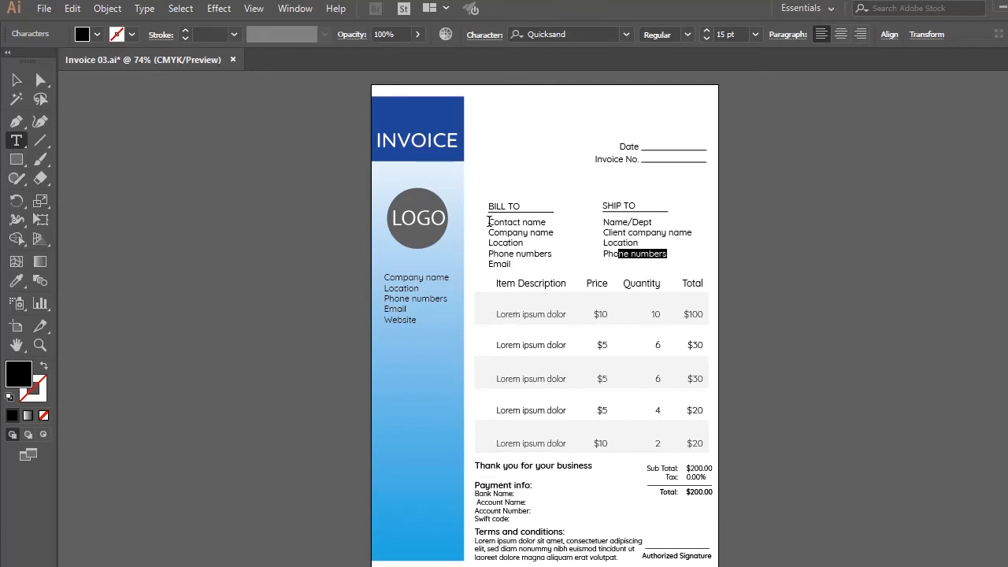
Try to replace all the BILL TO details with a fill-in line, and undo the replacement
left_click_drag(488, 221, 551, 266)
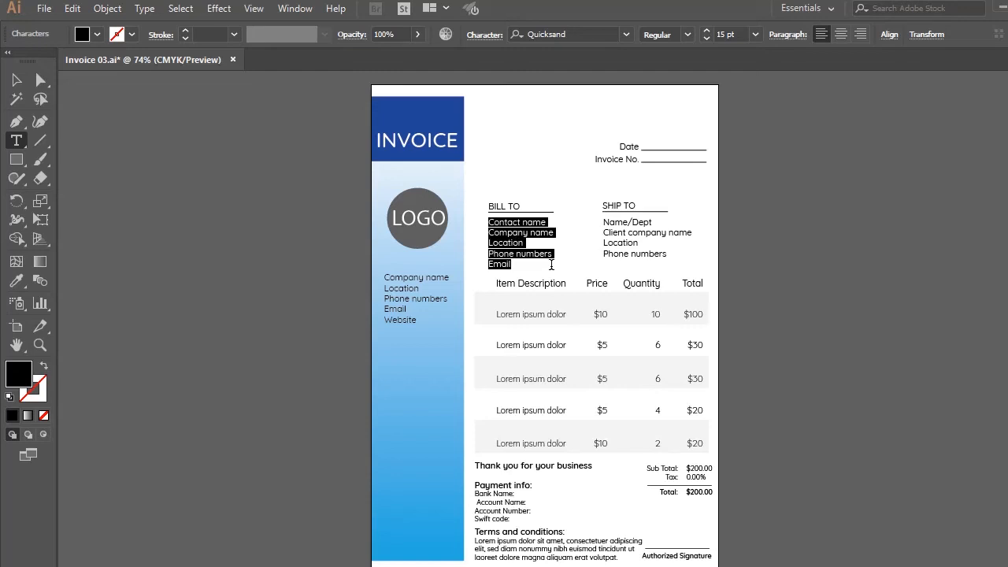
key("BackSpace")
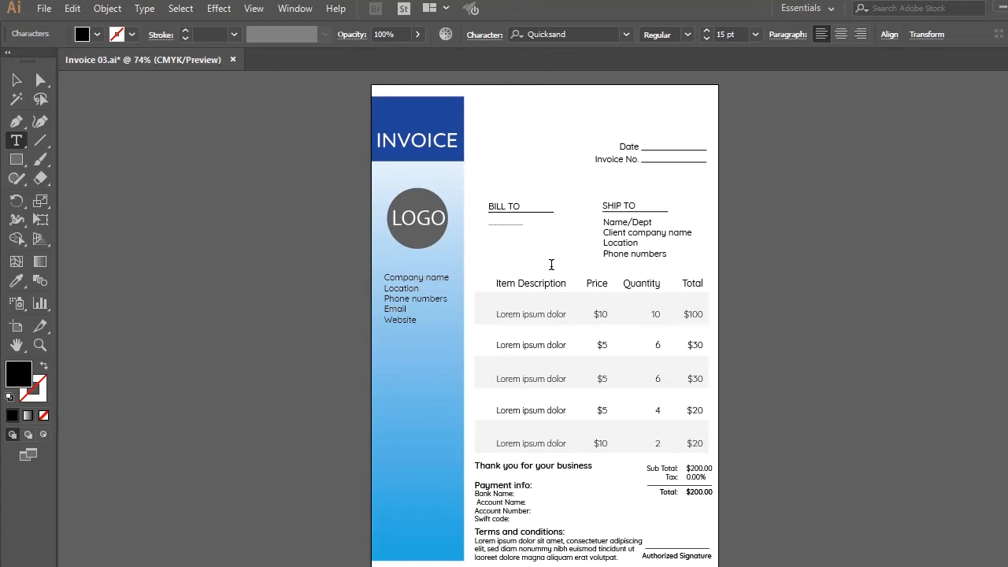
key("ctrl+z")
type("V")
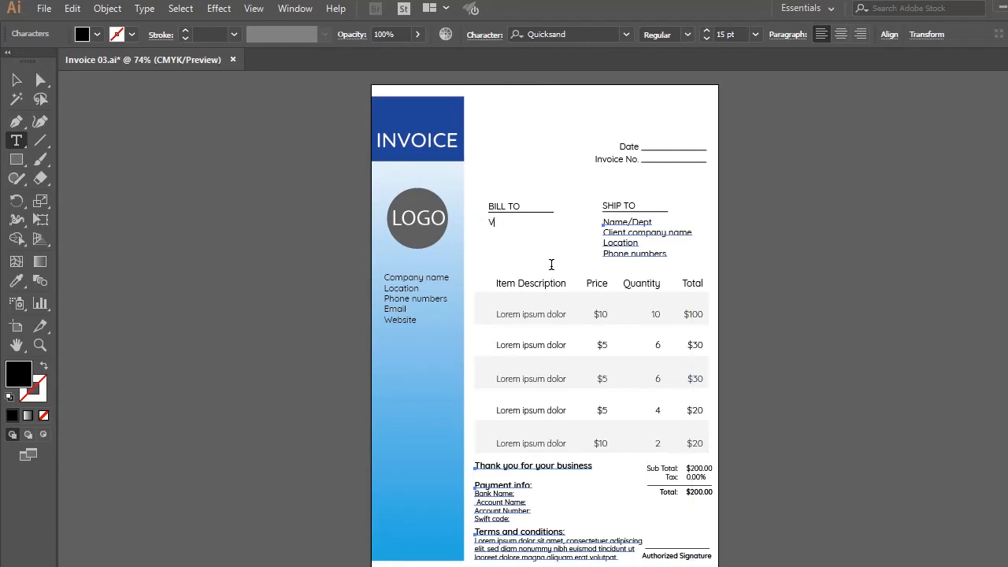
key("ctrl+z")
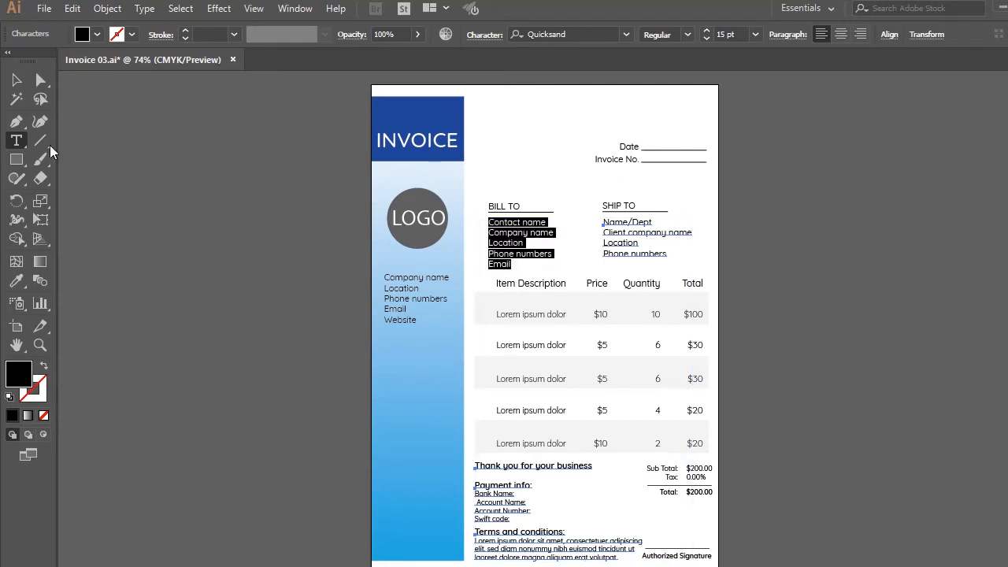
Replace only the "Contact name" line under BILL TO with an underscore fill-in line and leave text editing
left_click(25, 75)
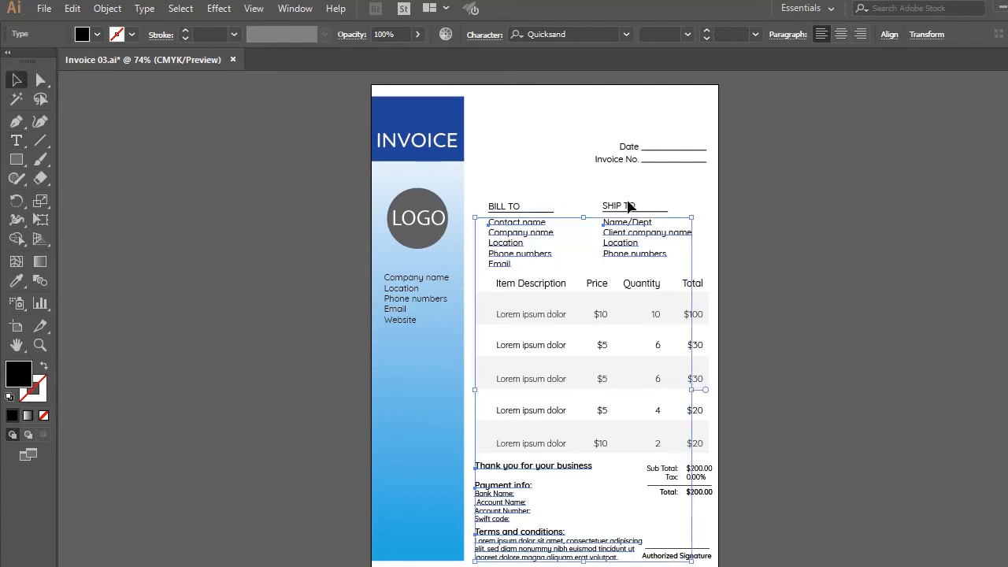
left_click(523, 154)
left_click(518, 225)
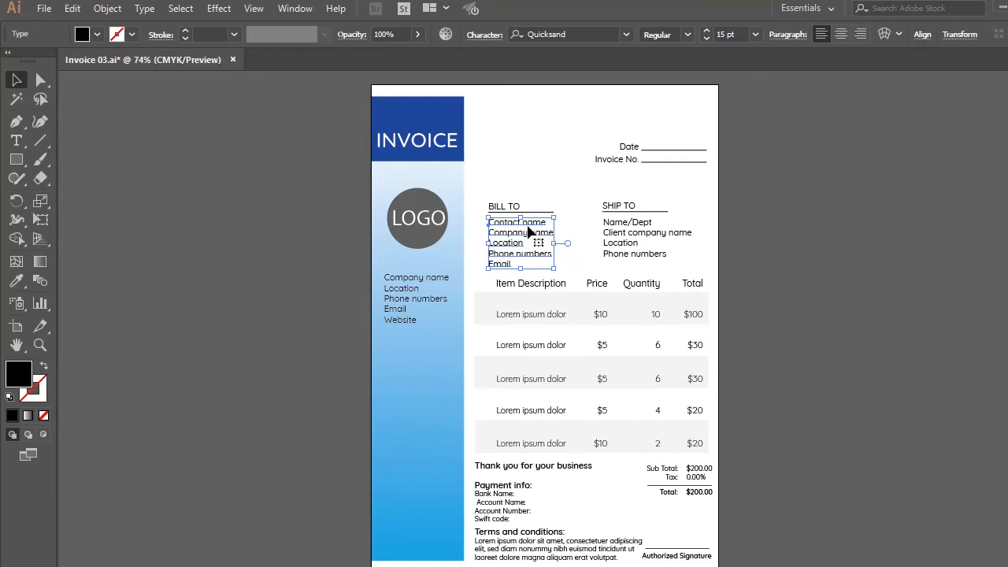
double_click(529, 225)
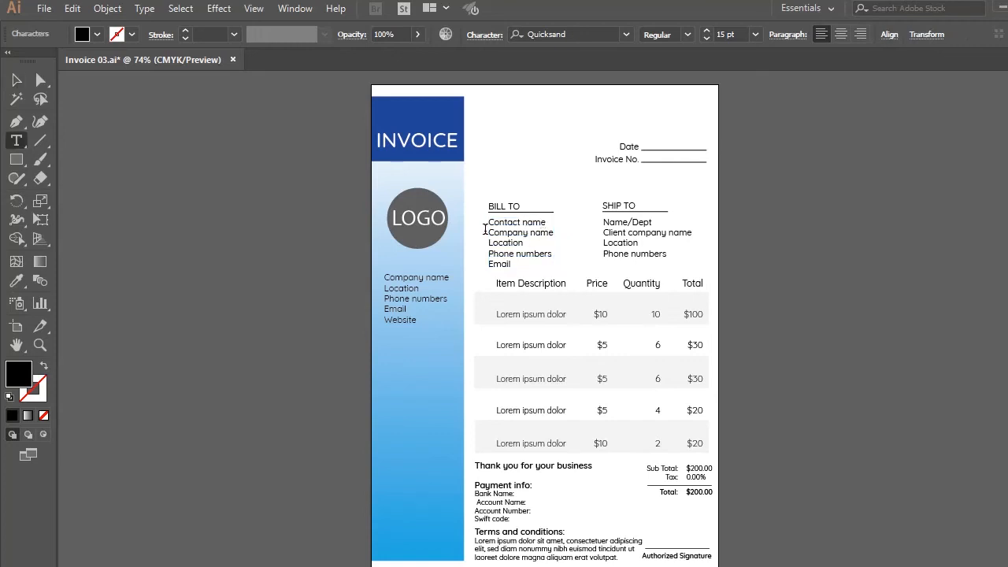
left_click_drag(487, 223, 573, 221)
key("BackSpace")
left_click(13, 80)
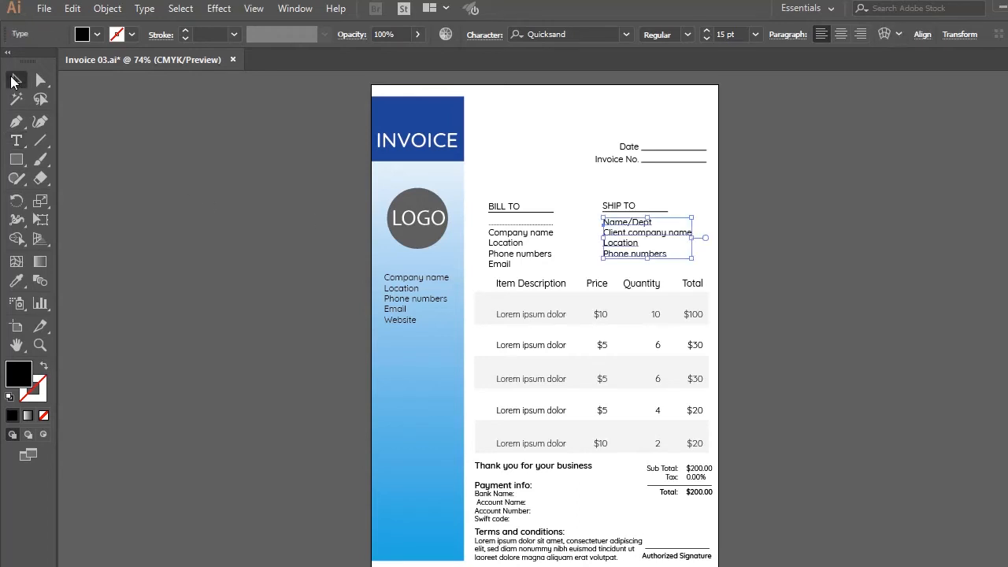
Close the Invoice 03 document without saving the changes
left_click(233, 59)
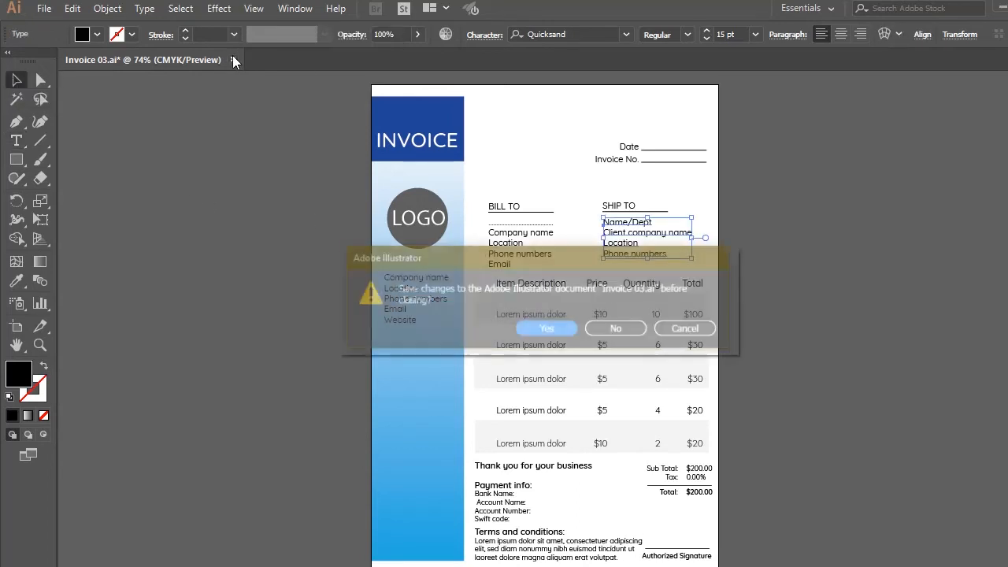
left_click(625, 328)
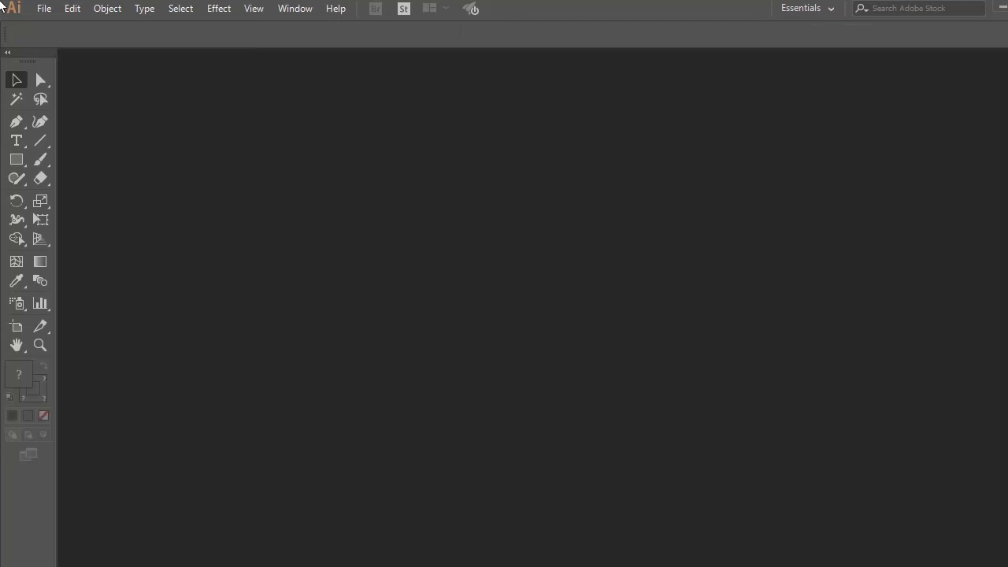
Open the Quotation 03 file from the Quotation designs folder of Silver Corporate Branding
left_click(1003, 7)
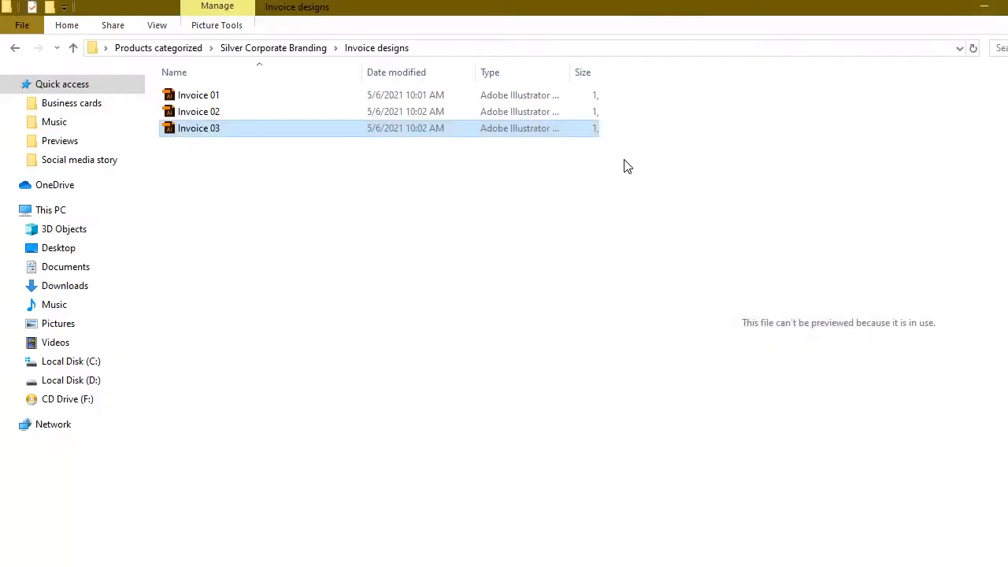
key("alt+Up")
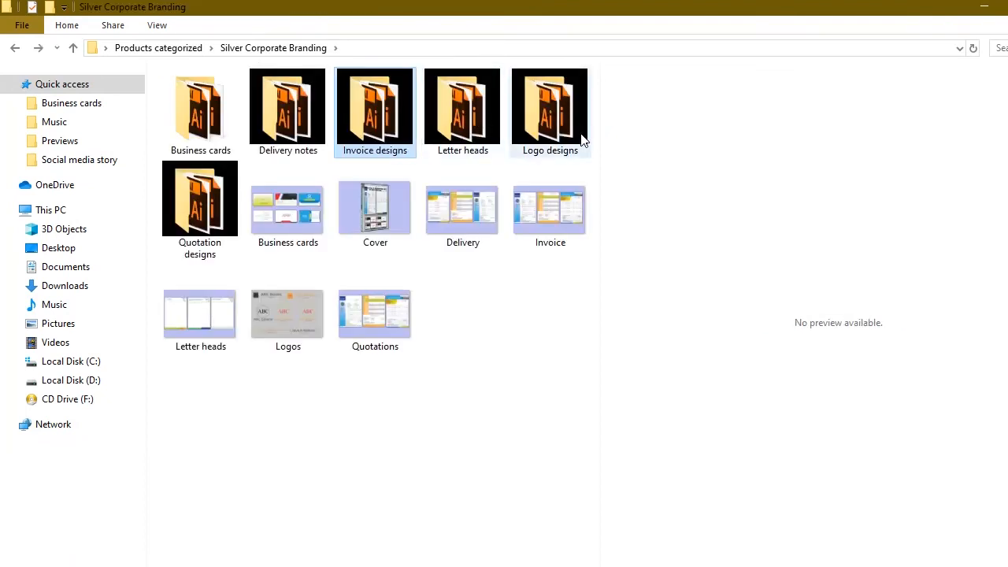
double_click(203, 201)
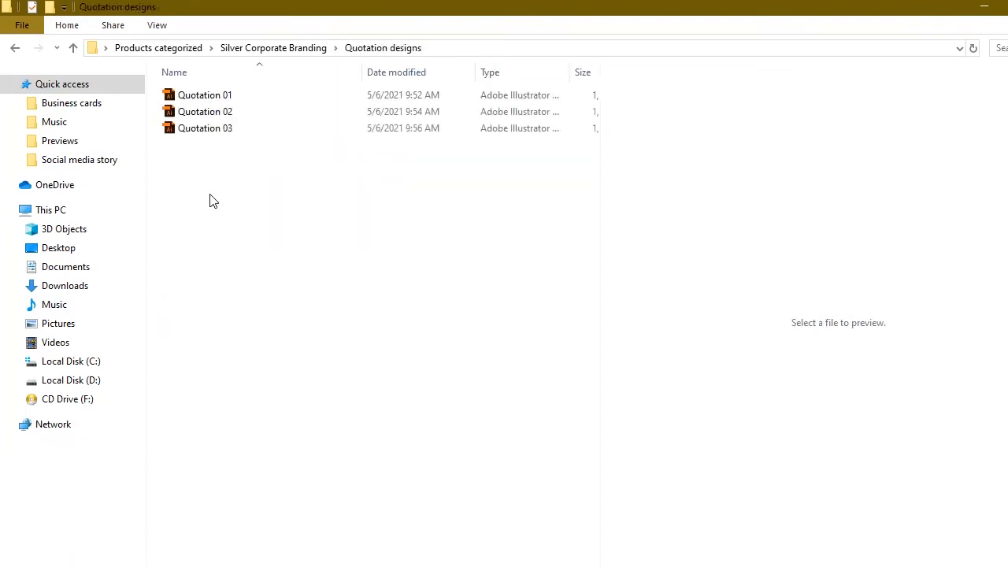
left_click(254, 132)
double_click(253, 132)
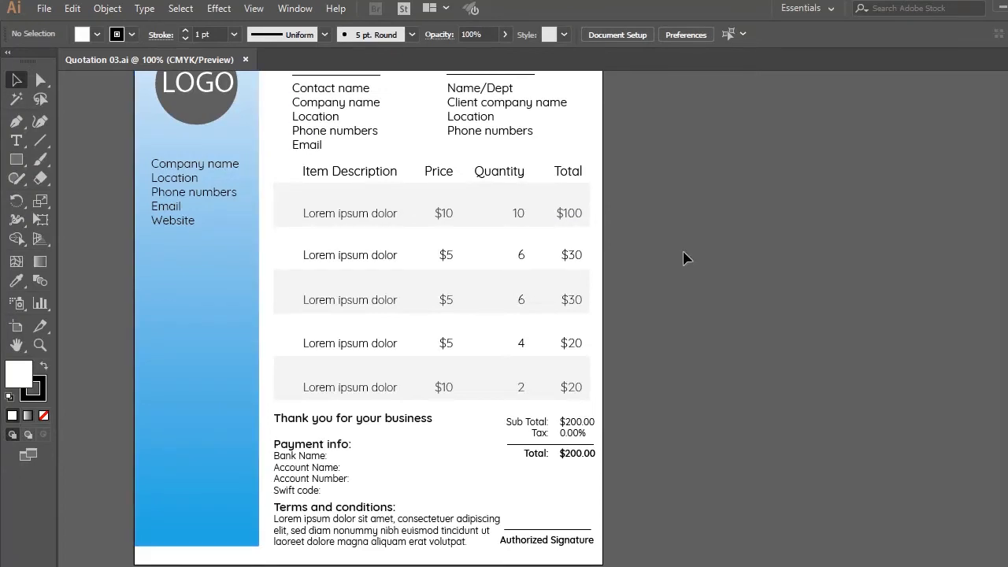
Examine the quotation's header area, selecting the QUOTE heading and the LOGO placeholder text
scroll(369, 319, "up", 4)
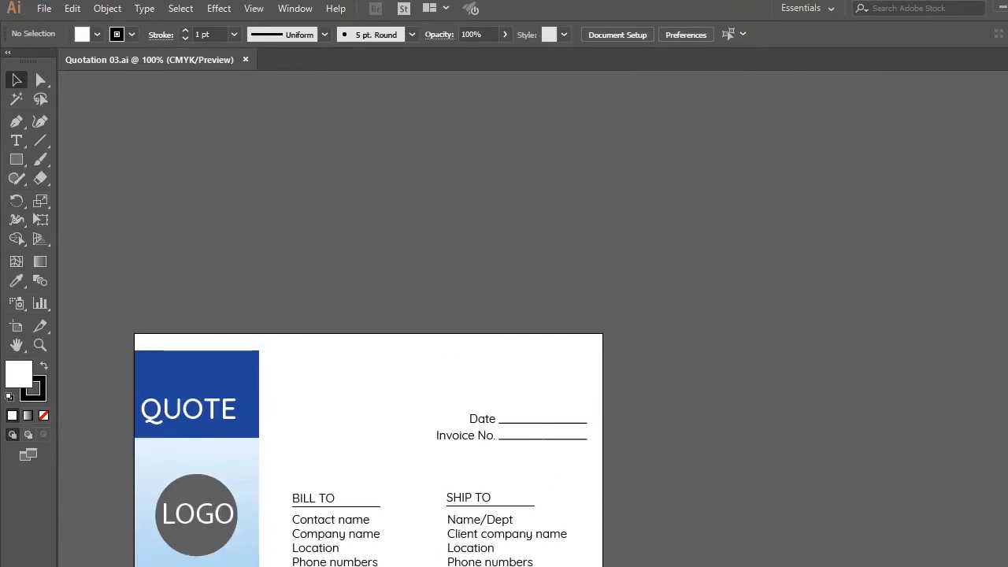
scroll(368, 319, "down", 2)
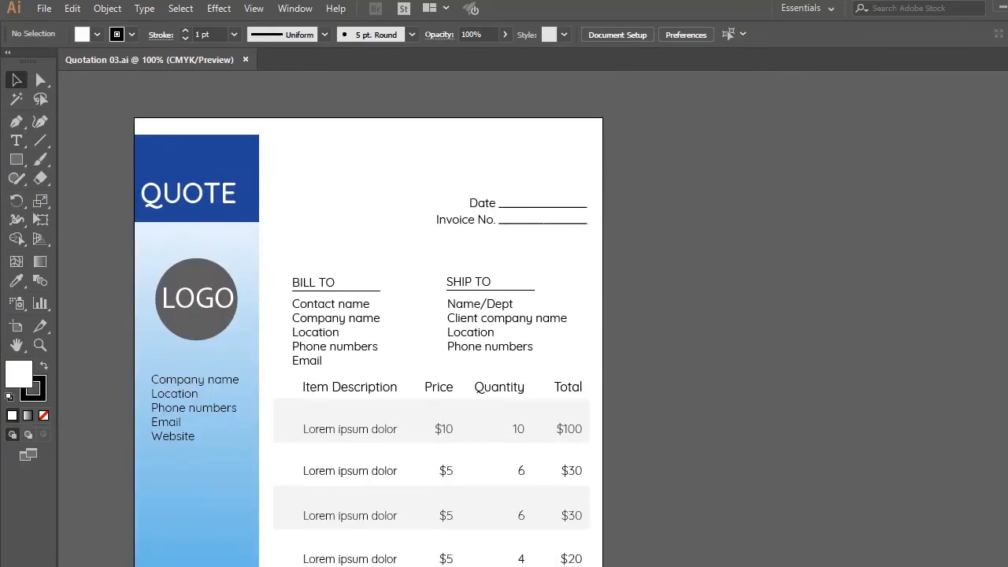
left_click(192, 202)
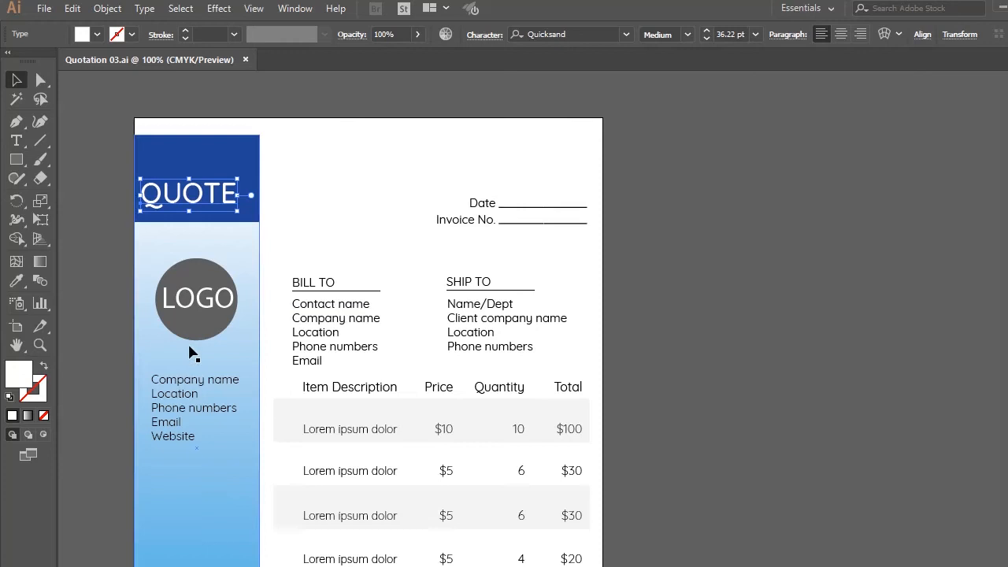
left_click(199, 298)
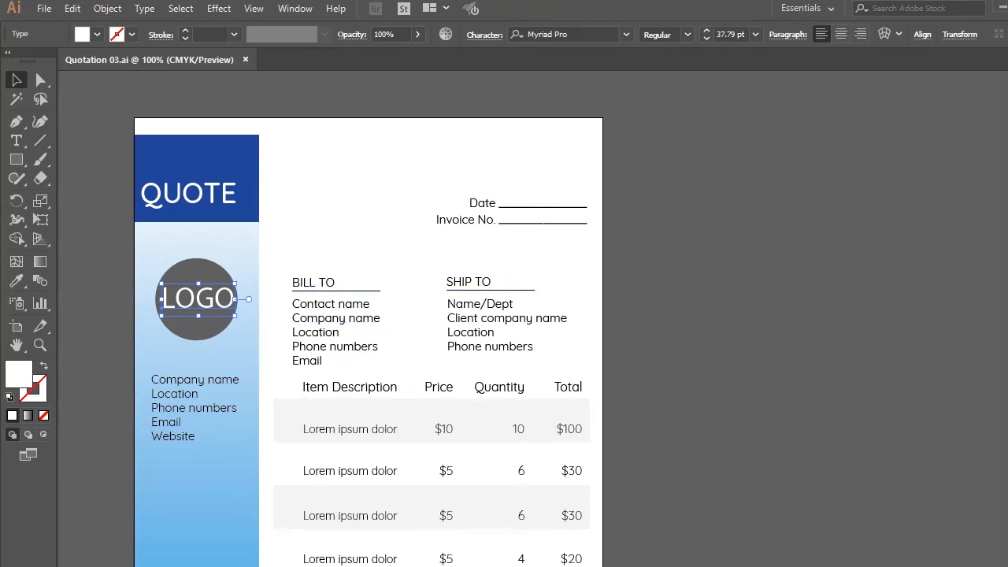
Examine the editable lines under Payment info by highlighting the "Account Name:" line
scroll(417, 303, "down", 8)
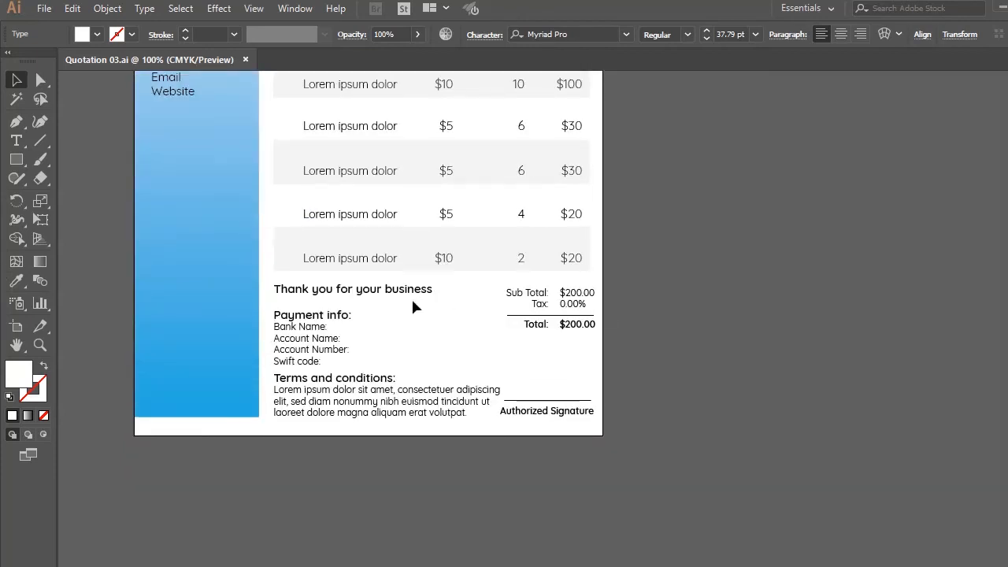
left_click(279, 343)
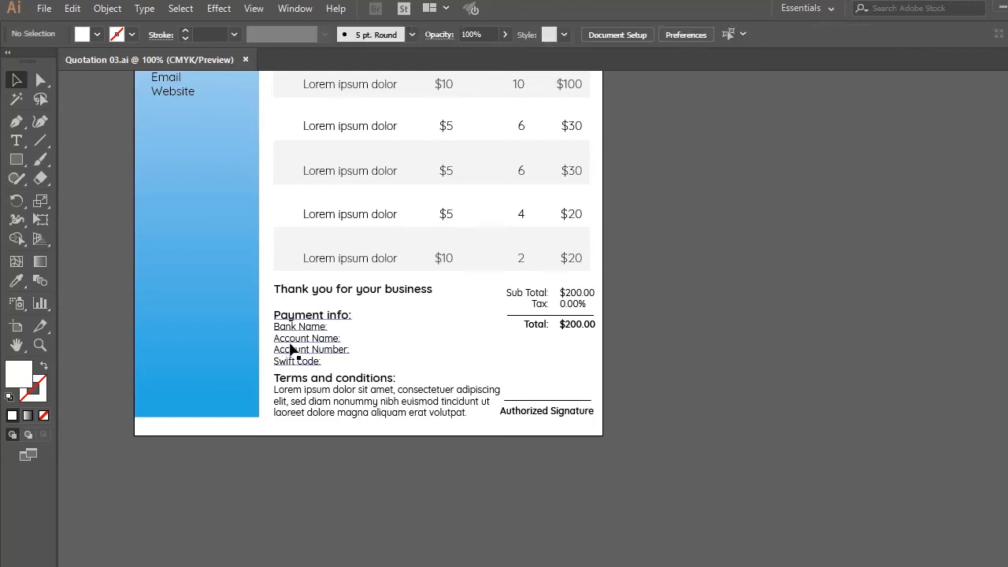
double_click(291, 345)
triple_click(290, 343)
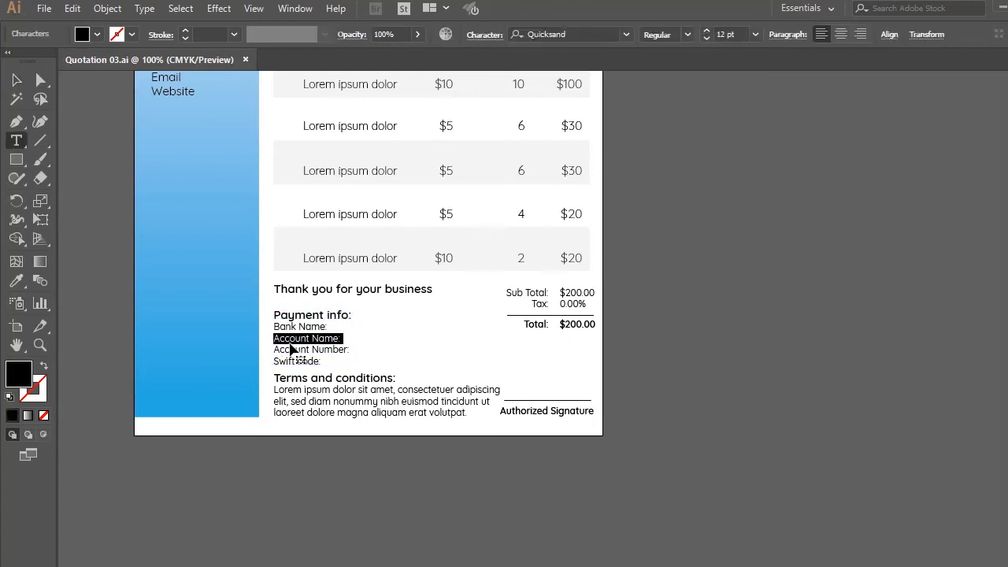
left_click(350, 353)
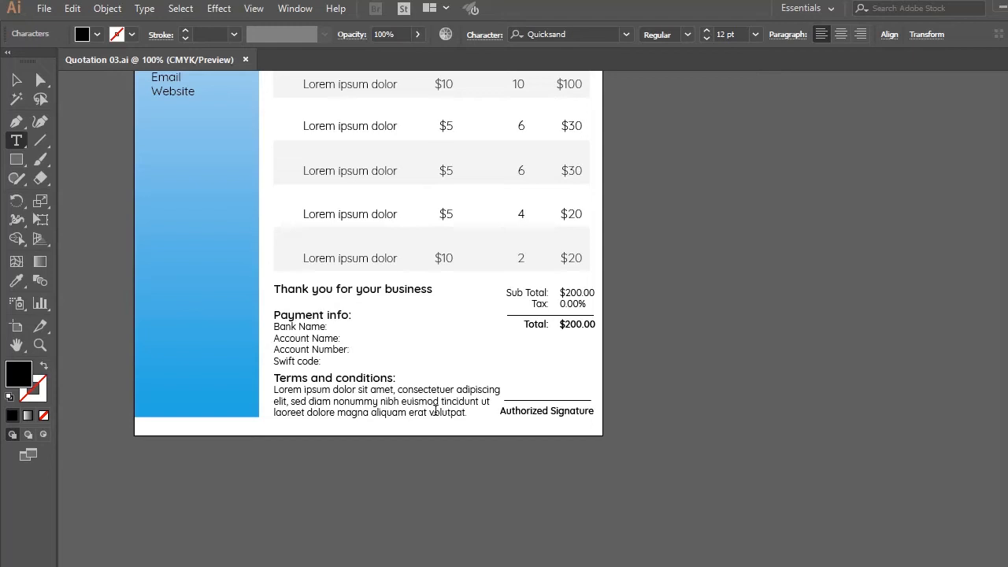
Try to replace the placeholder paragraph under Terms and conditions with "Payment after 30", undo the replacement and leave text editing
left_click_drag(467, 412, 270, 391)
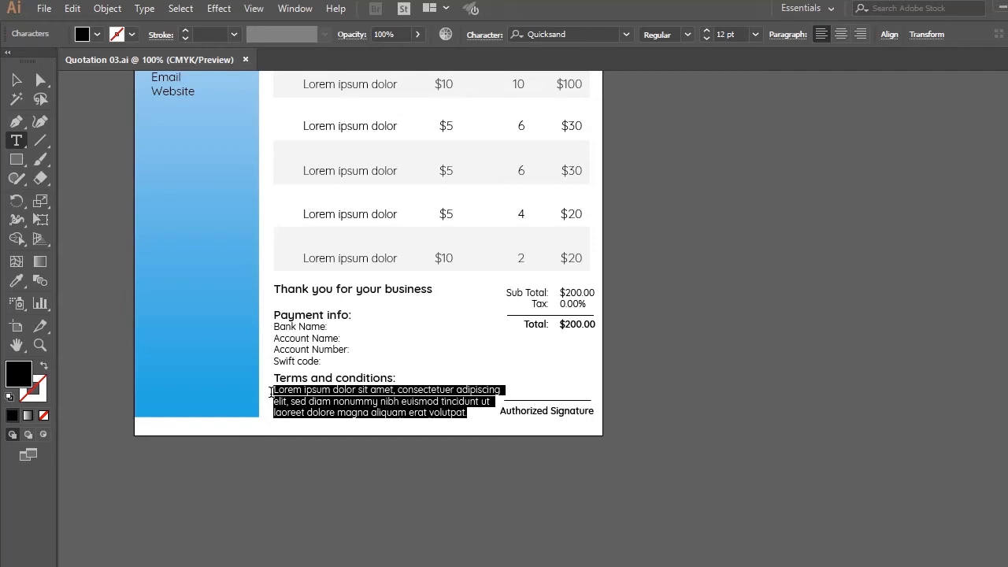
type("TeXPEC")
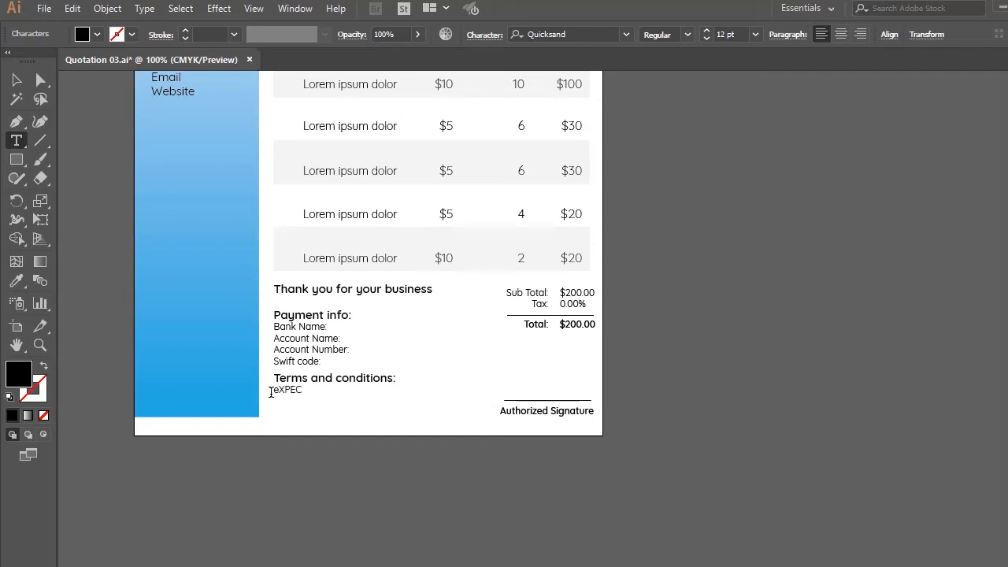
key("BackSpace")
key("BackSpace")
key("BackSpace")
key("BackSpace")
key("BackSpace")
key("BackSpace")
type("Payment after 30")
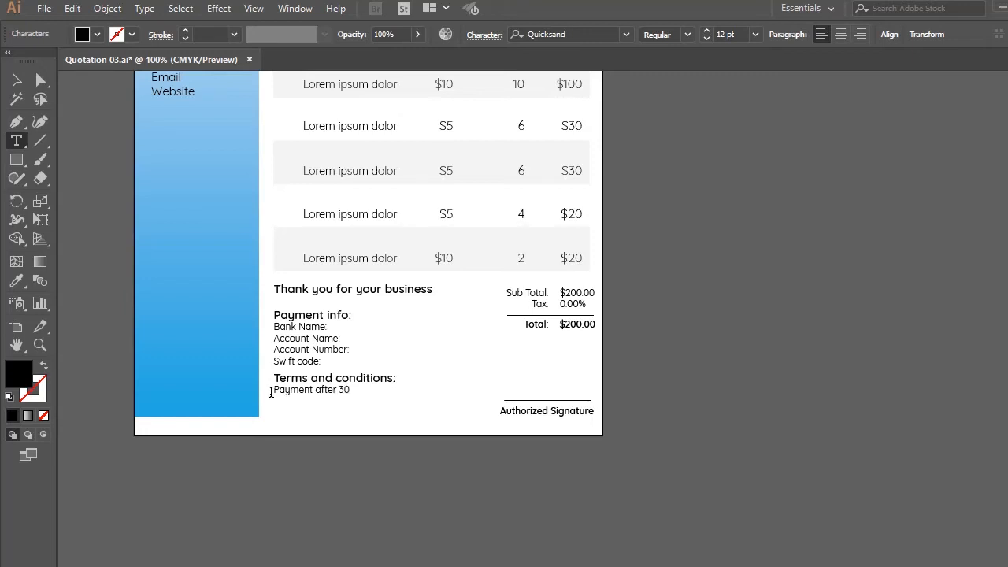
key("ctrl+z")
key("ctrl+z")
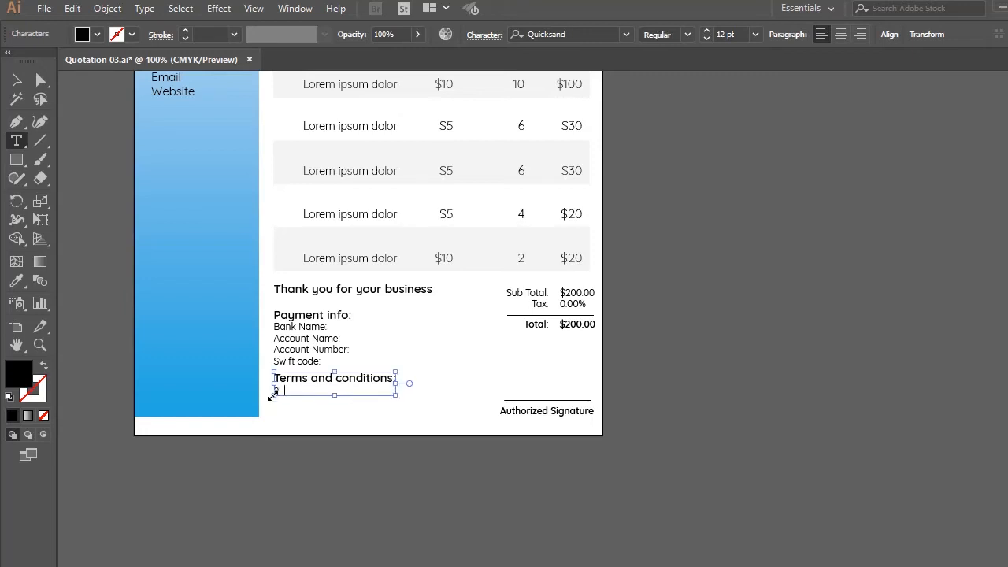
key("ctrl+z")
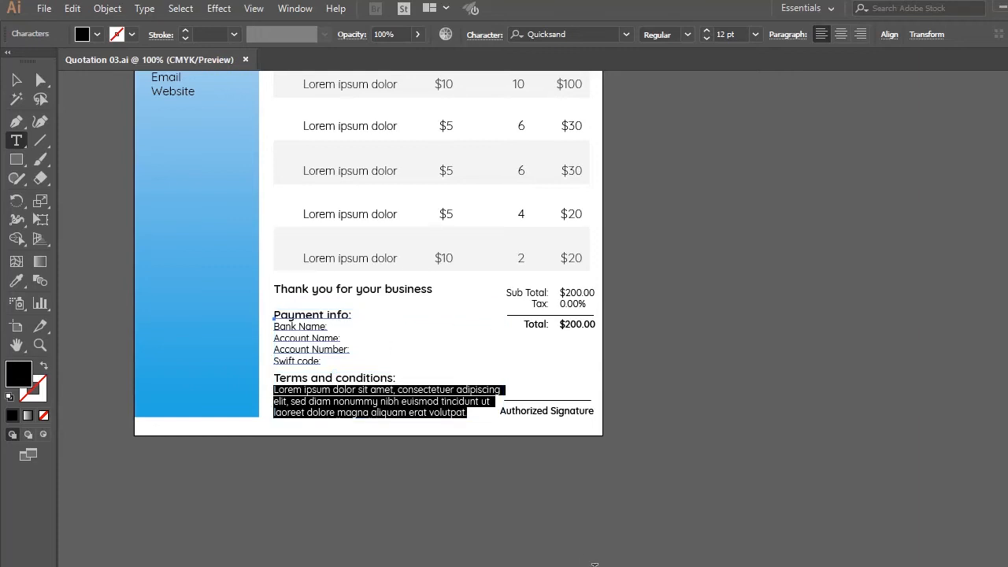
left_click(16, 79)
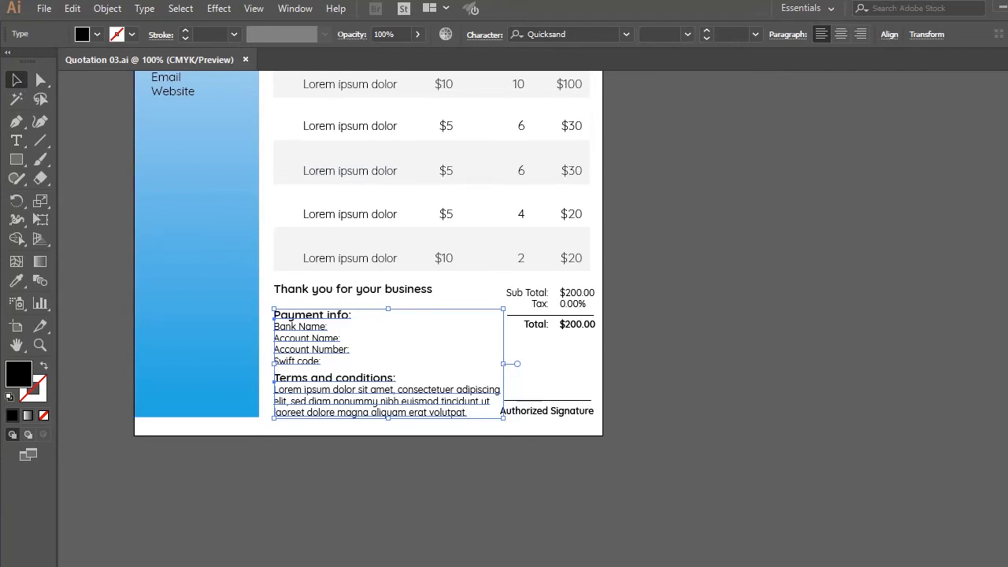
Switch to the Business card 01 document and select the orange background rectangle on the card's front
scroll(703, 307, "up", 5)
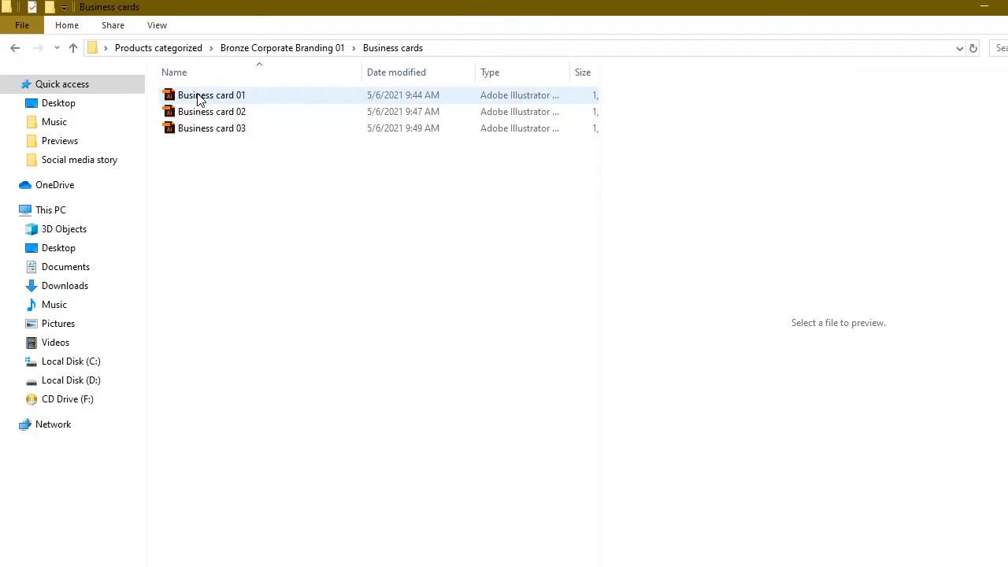
double_click(197, 97)
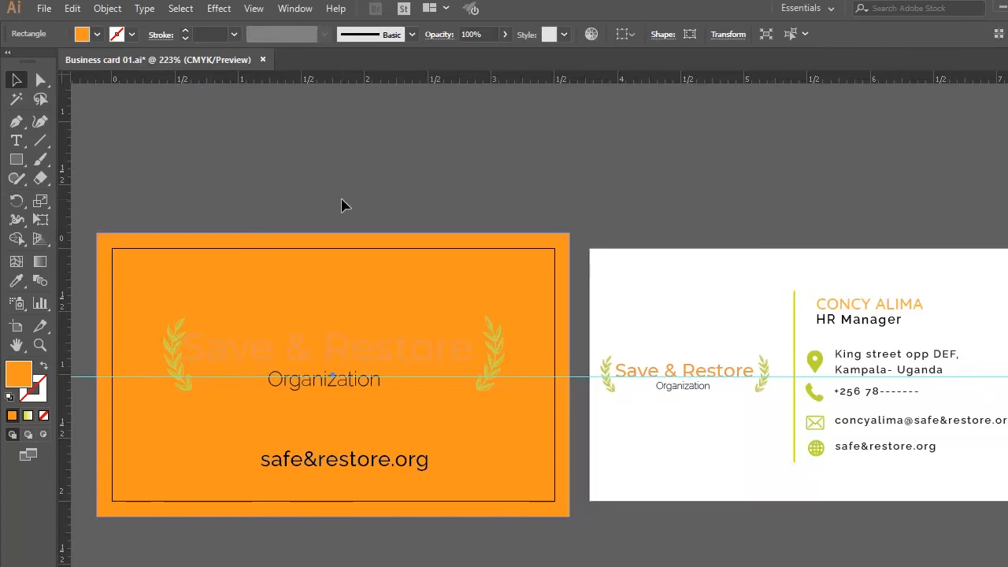
left_click(366, 253)
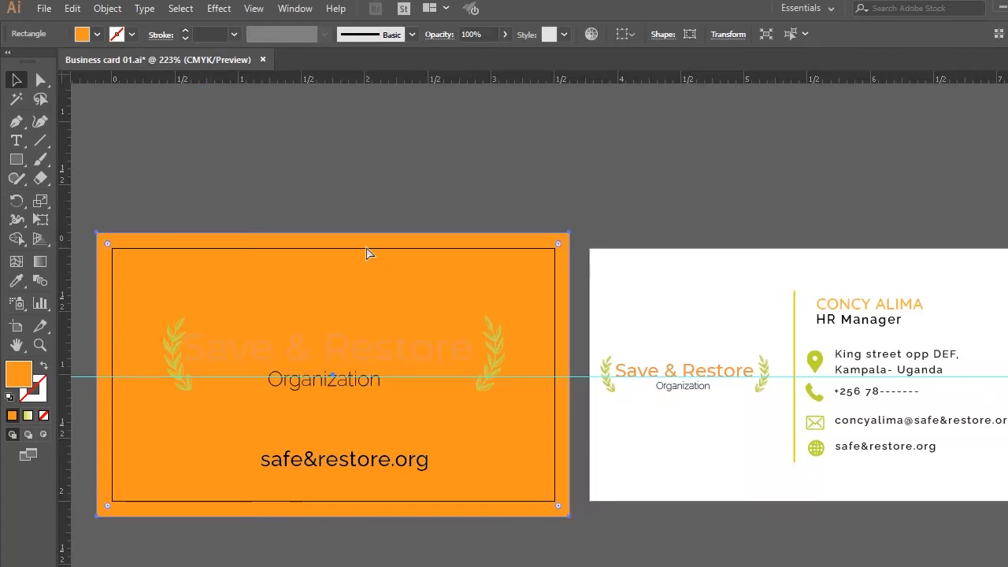